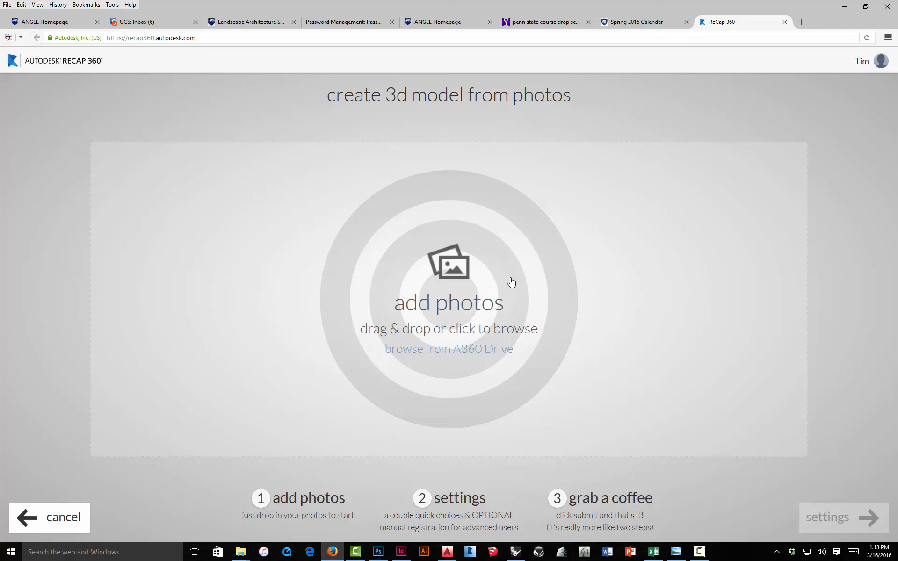
Step: Open the photo upload browser and navigate into the Landform Model 2 - Recap360 Originals folder
left_click(446, 273)
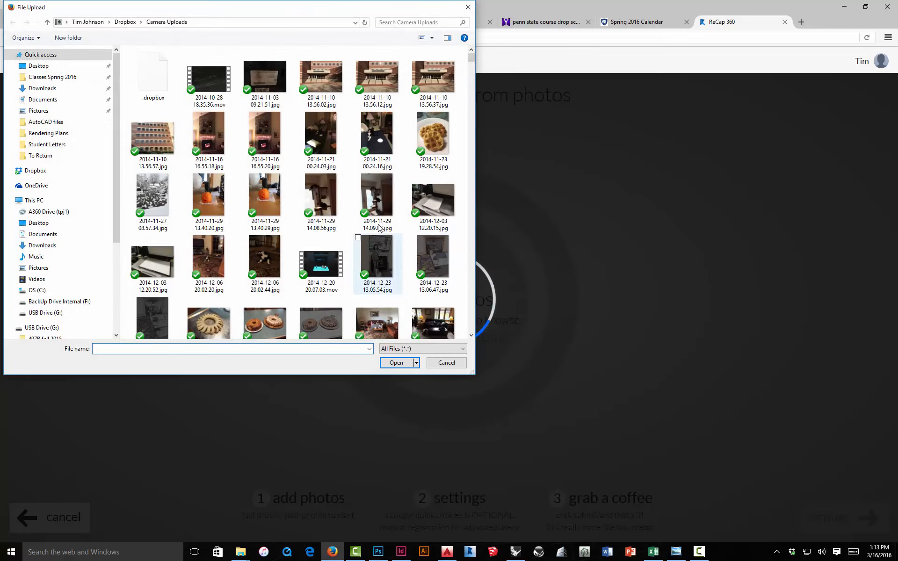
left_click(53, 77)
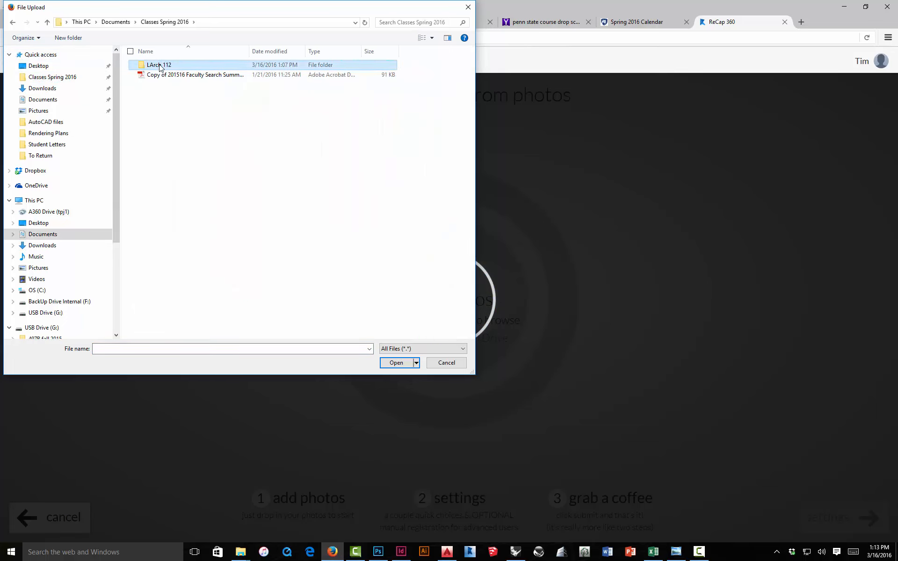
double_click(156, 65)
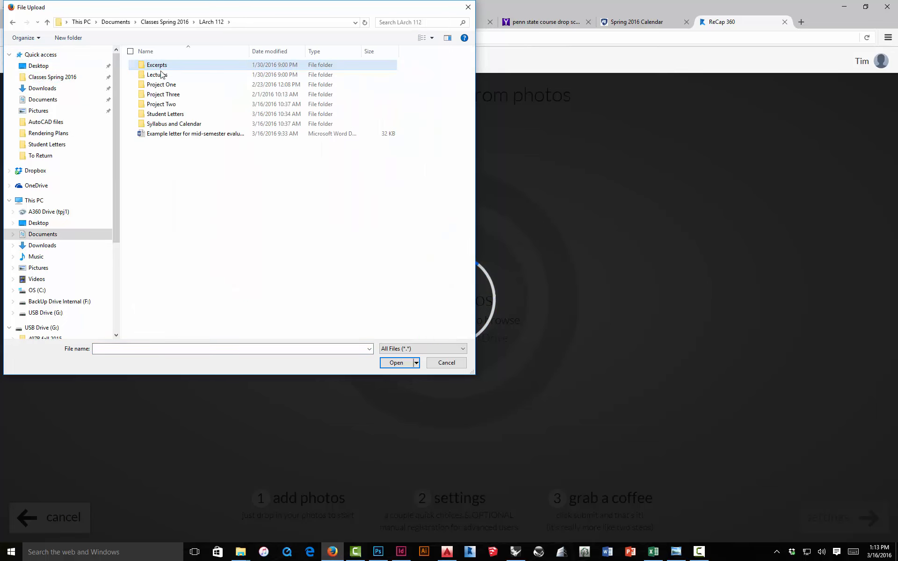
double_click(169, 106)
scroll(177, 136, "down", 6)
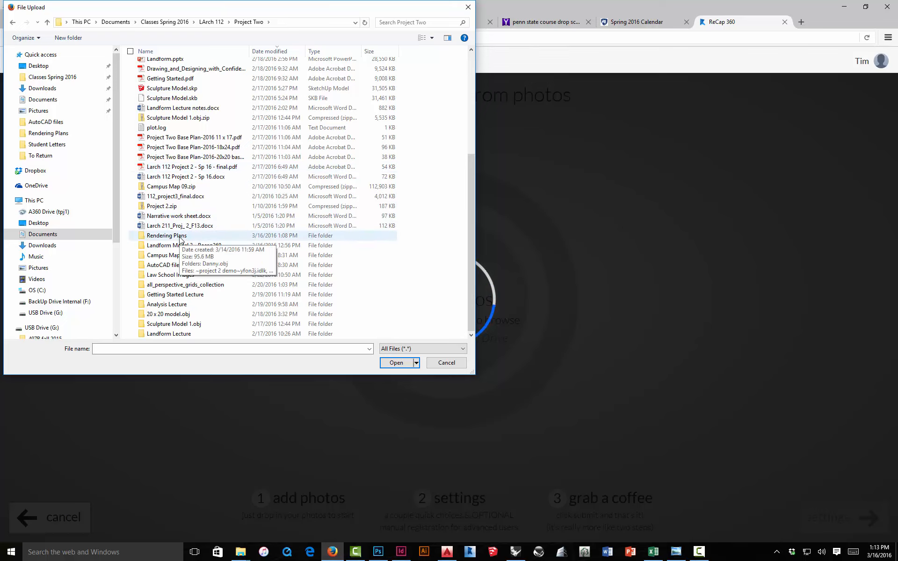
left_click(191, 314)
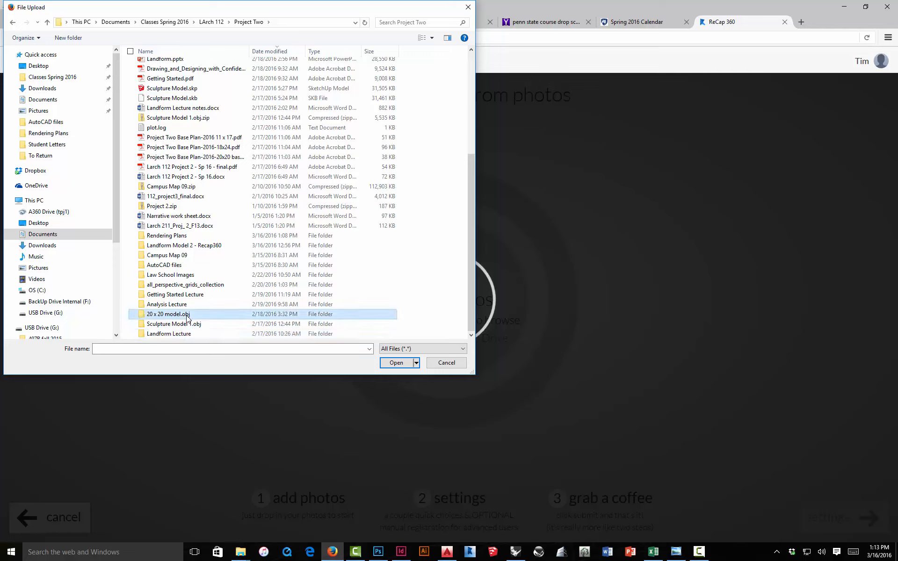
double_click(178, 247)
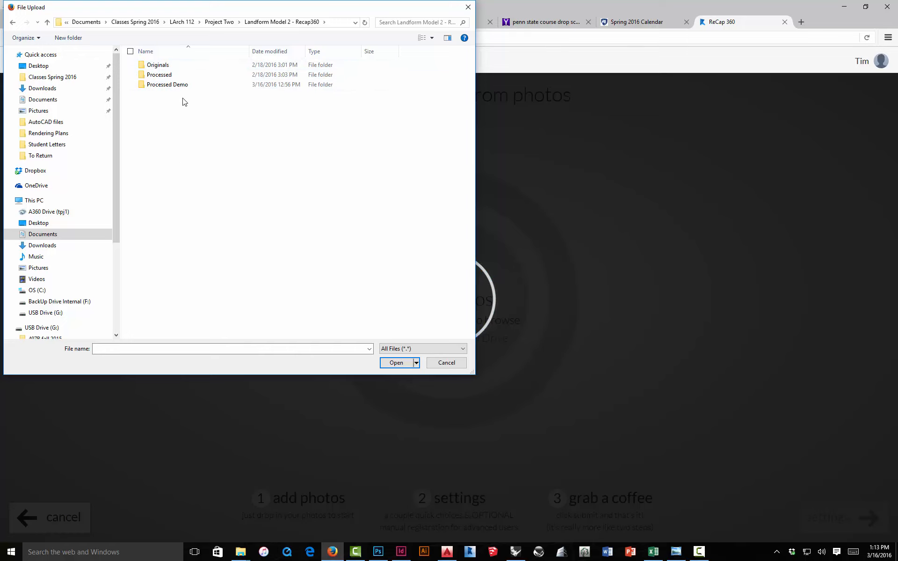
double_click(161, 65)
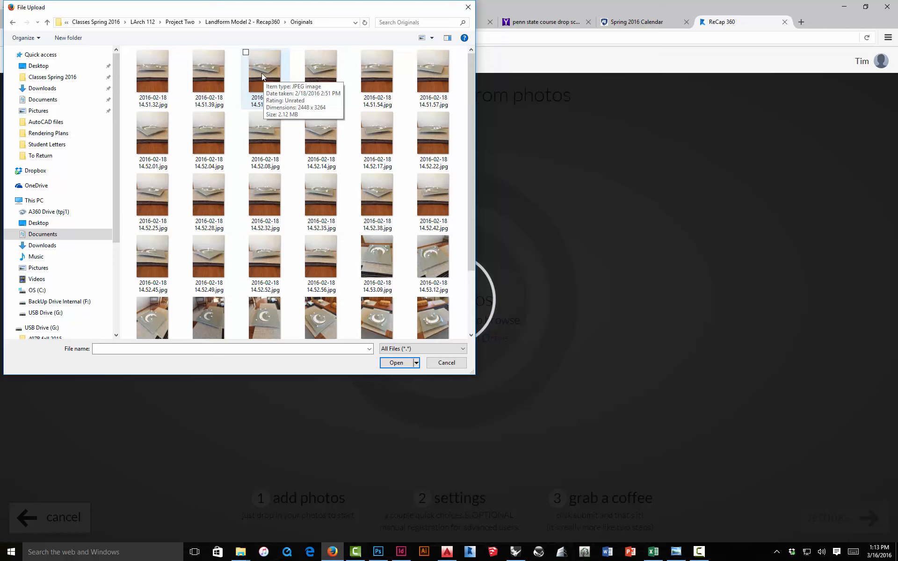
Step: Go up a level and open the Processed JPEG folder, moving the upload dialog aside
key("alt+Up")
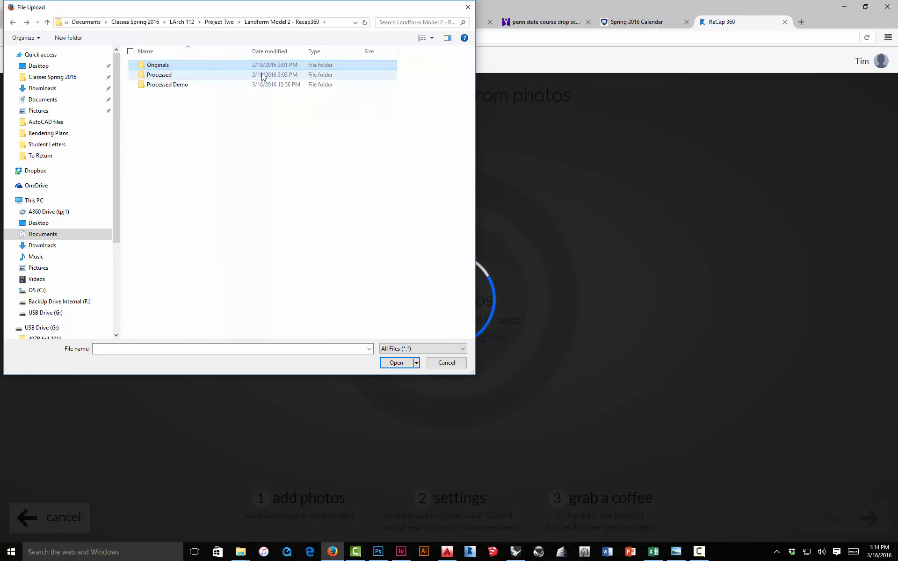
double_click(164, 77)
double_click(162, 65)
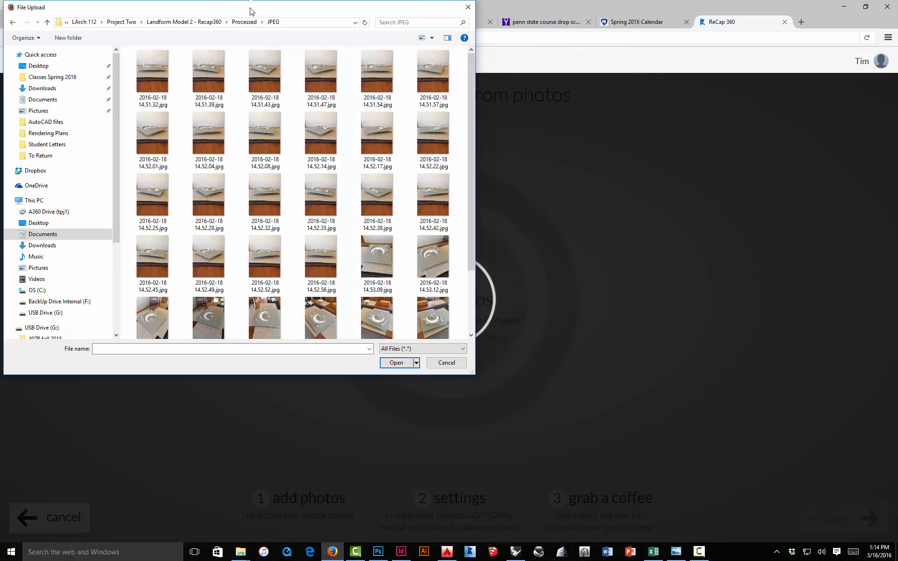
left_click_drag(250, 11, 303, 31)
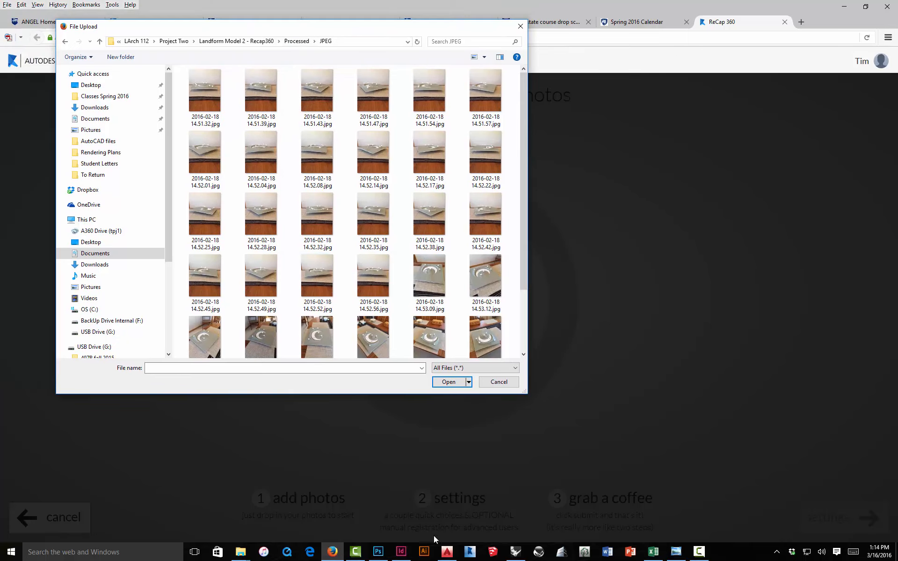
Step: Switch to Photoshop and open the Image Processor script
left_click(382, 552)
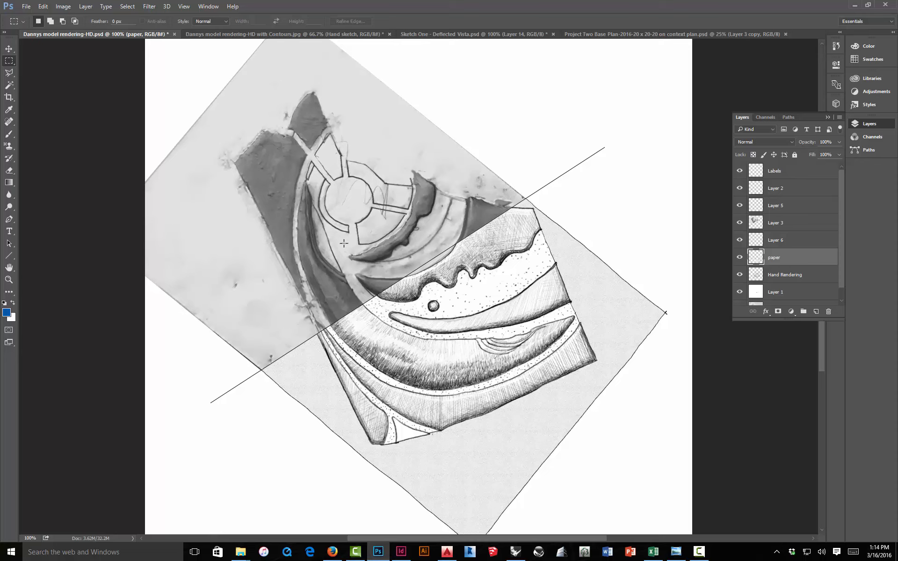
left_click(26, 7)
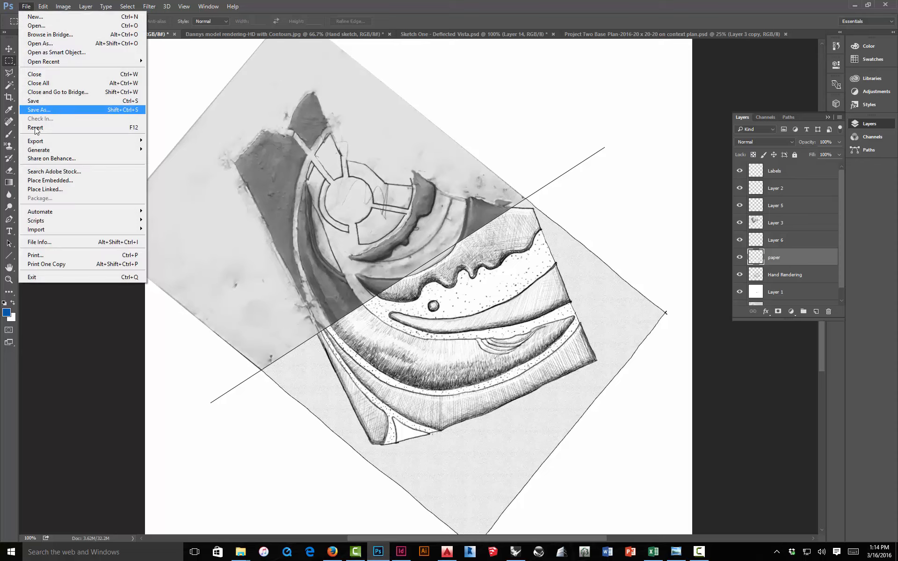
mouse_move(79, 219)
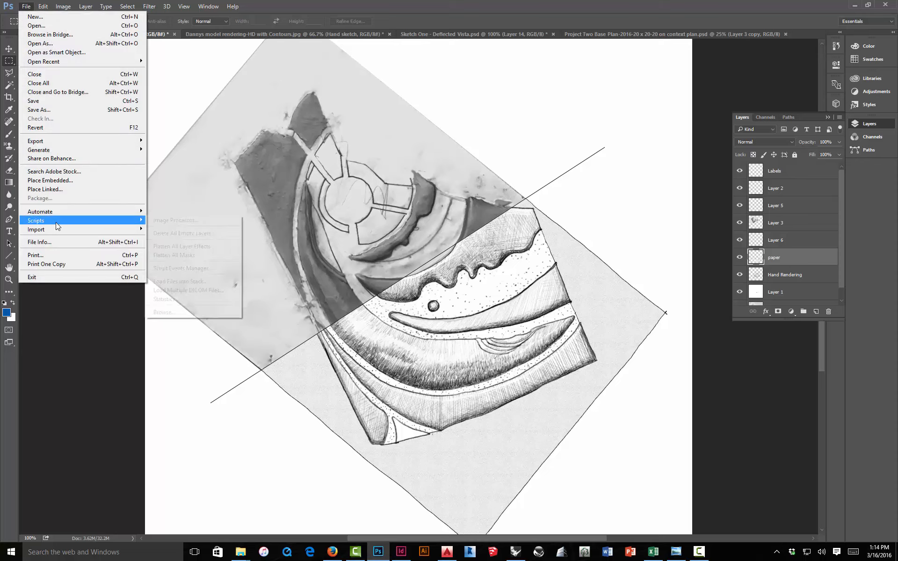
left_click(169, 221)
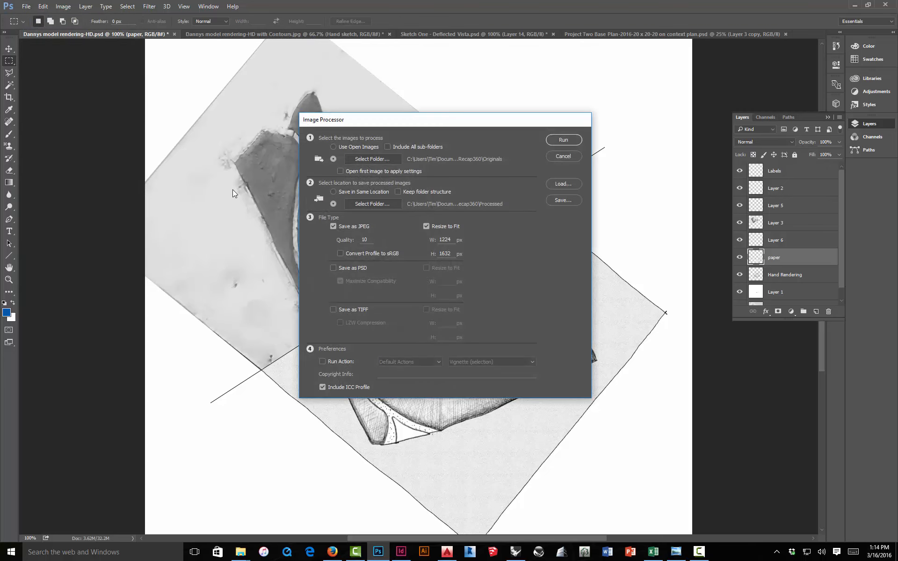
Step: Set the Image Processor source folder to the Landform Model 2 - Recap360 Originals folder
left_click(365, 159)
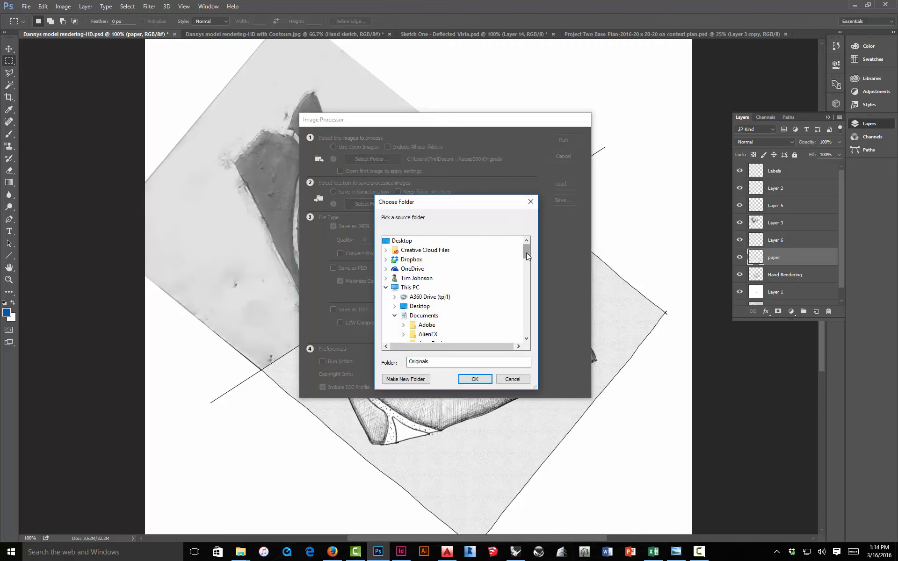
left_click_drag(526, 254, 527, 278)
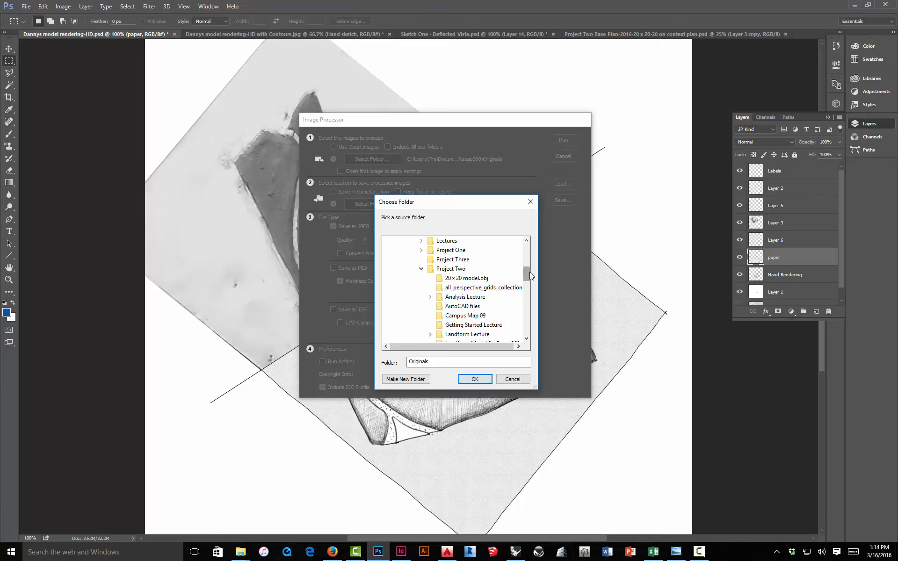
left_click_drag(529, 272, 529, 284)
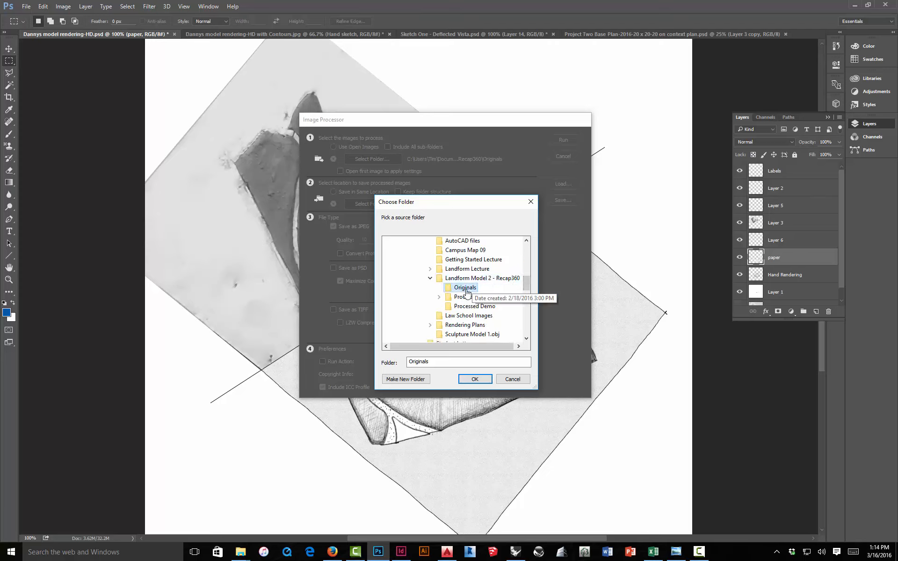
left_click(475, 379)
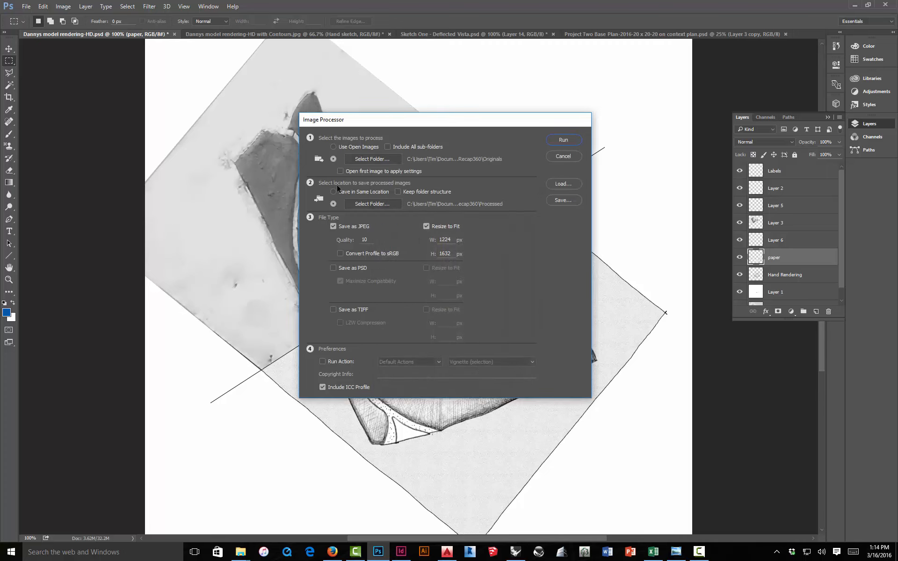
Step: Set the destination folder to Processed Demo and run the Image Processor
left_click(377, 205)
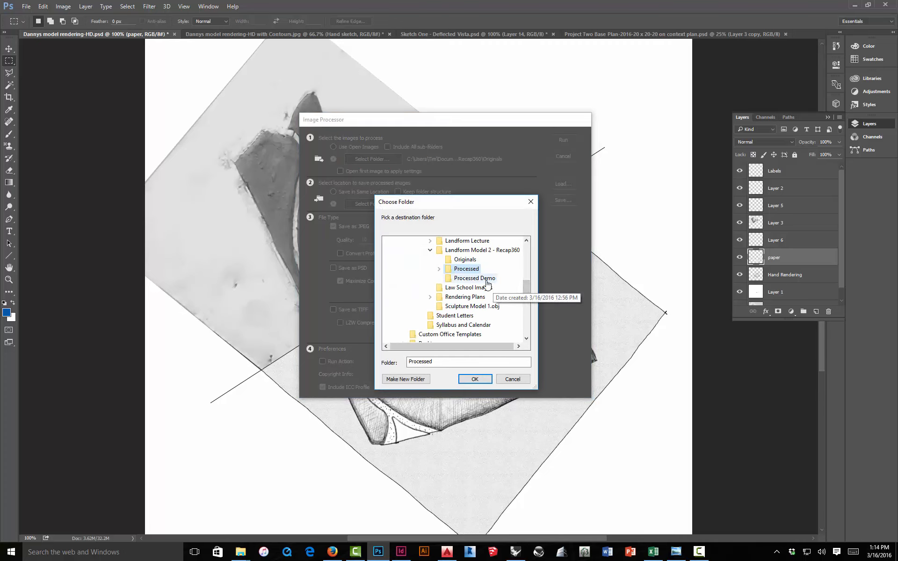
left_click(486, 279)
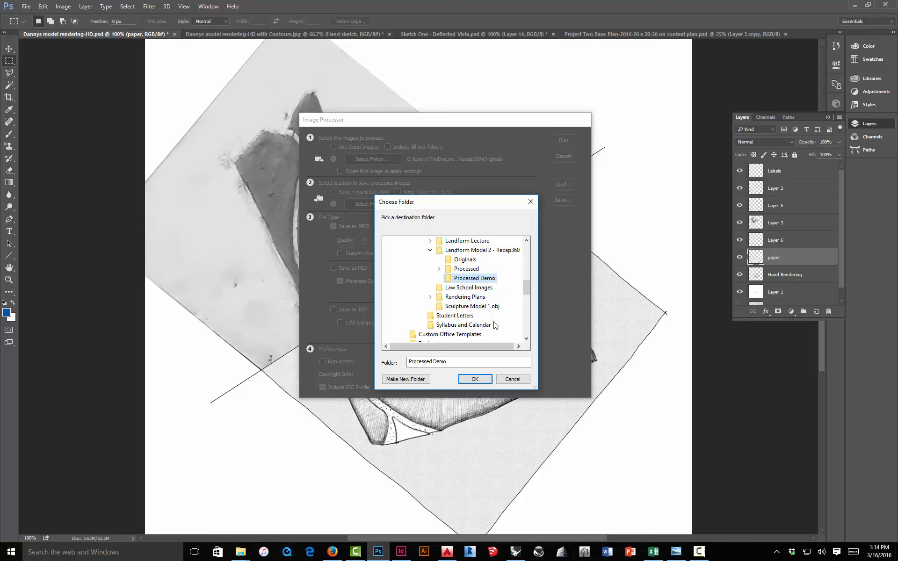
left_click(484, 377)
left_click(485, 378)
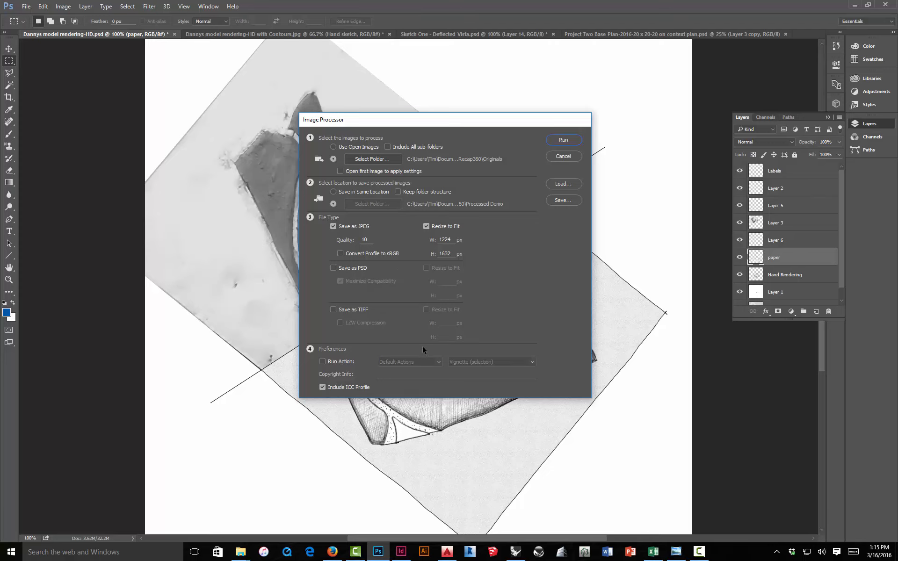
left_click(558, 140)
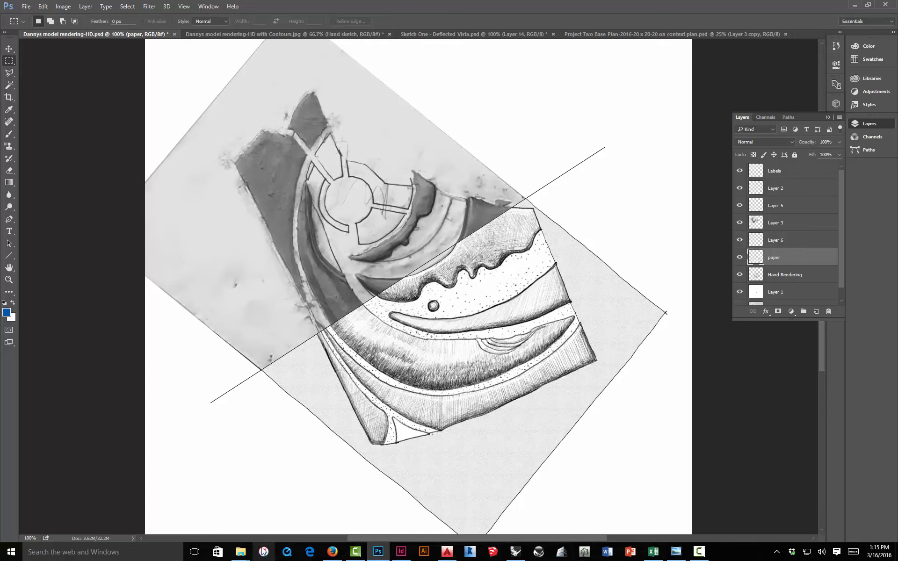
Step: Open the Processed Demo JPEG folder in File Explorer to examine the resized images
mouse_move(244, 543)
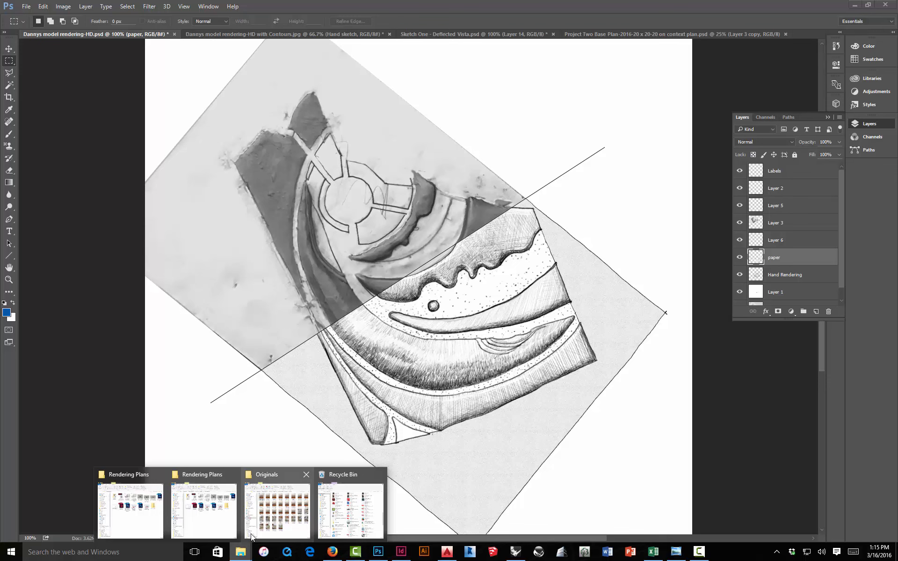
left_click(251, 534)
left_click(227, 111)
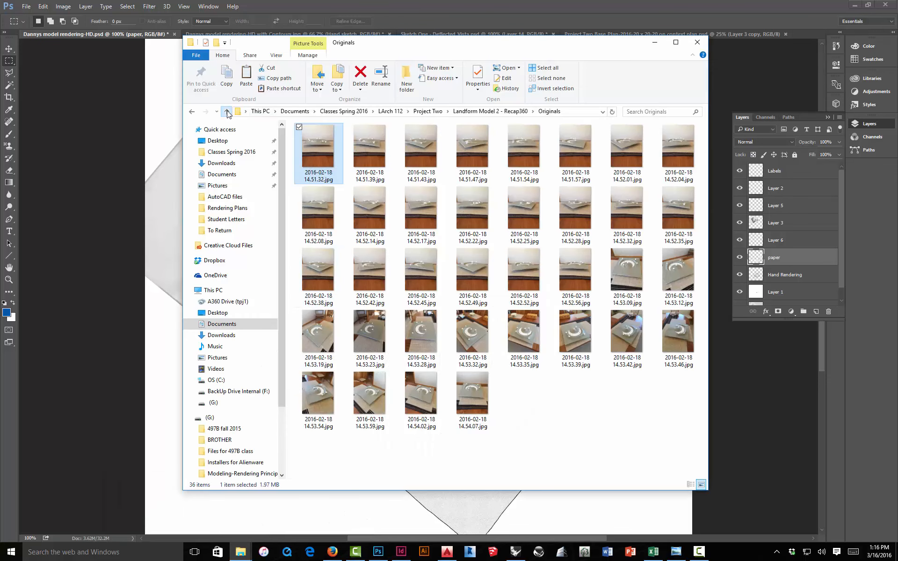
double_click(326, 161)
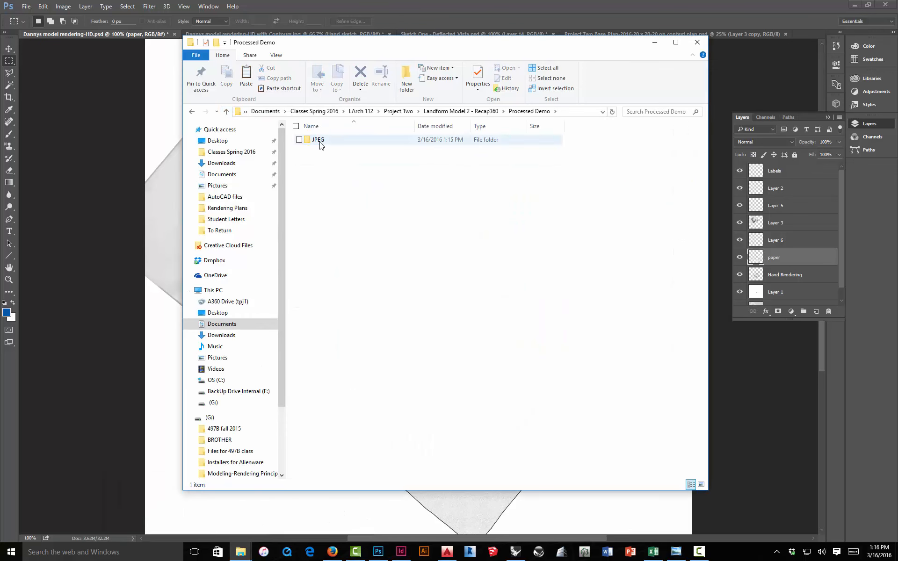
double_click(358, 139)
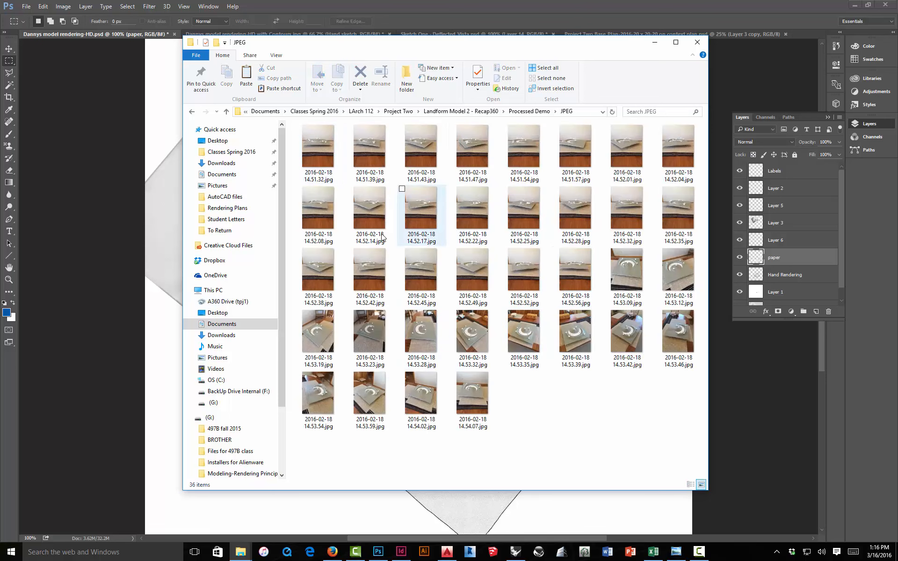
Step: Return to the upload dialog, select every photo in the JPEG folder and upload them
left_click(333, 553)
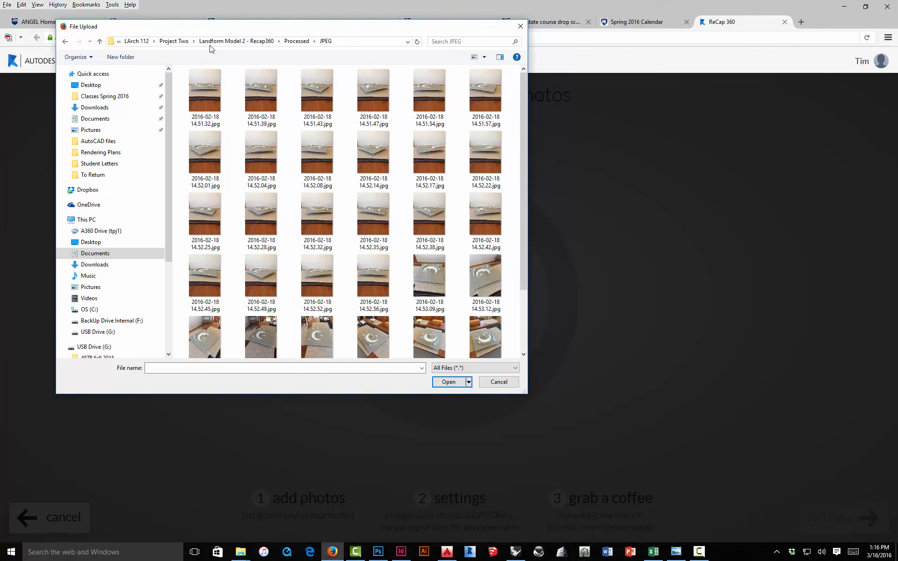
left_click(205, 91)
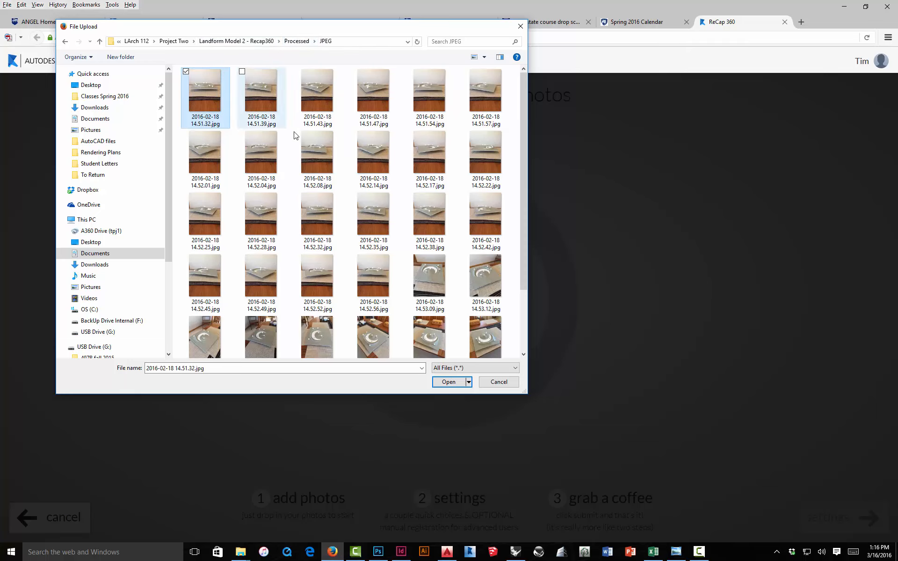
scroll(515, 330, "down", 2)
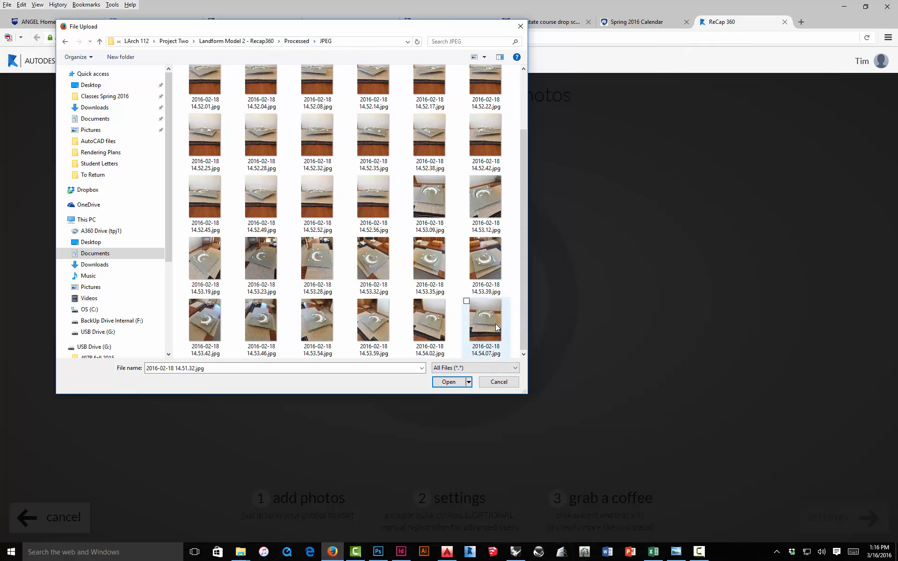
left_click(495, 324, "shift")
left_click(449, 383)
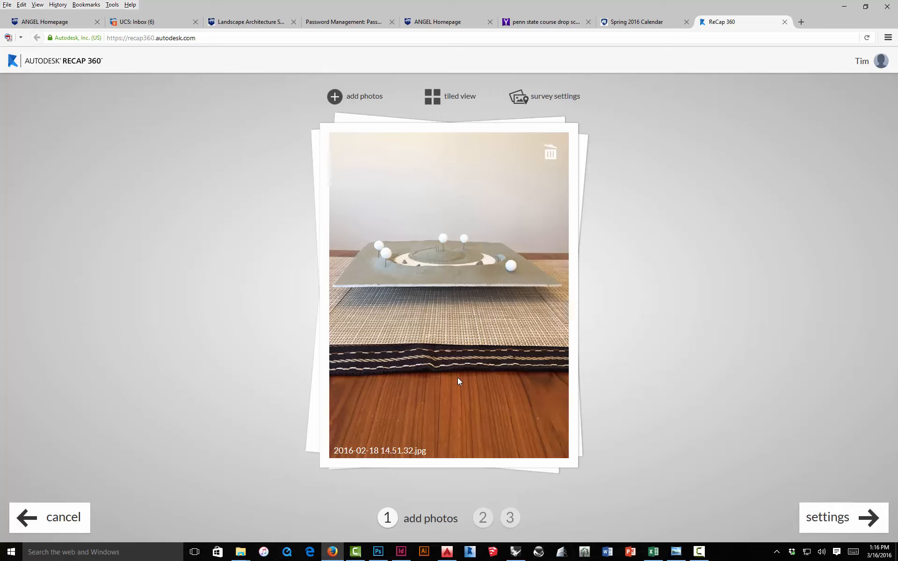
Step: Proceed to the settings and name the project Demo Model 2
left_click(809, 511)
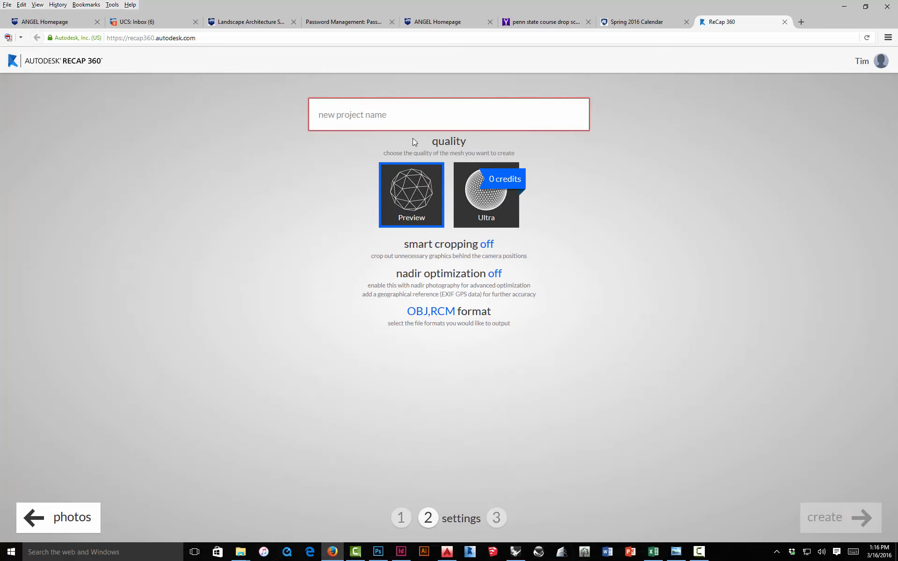
left_click(401, 111)
type("Demo Model 2")
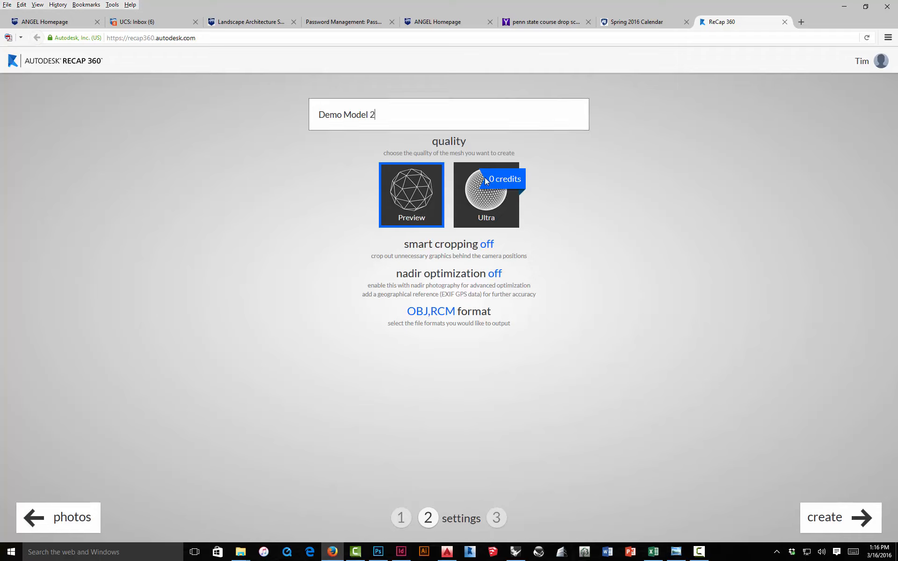
Step: Open the smart cropping options
mouse_move(490, 200)
left_click(490, 245)
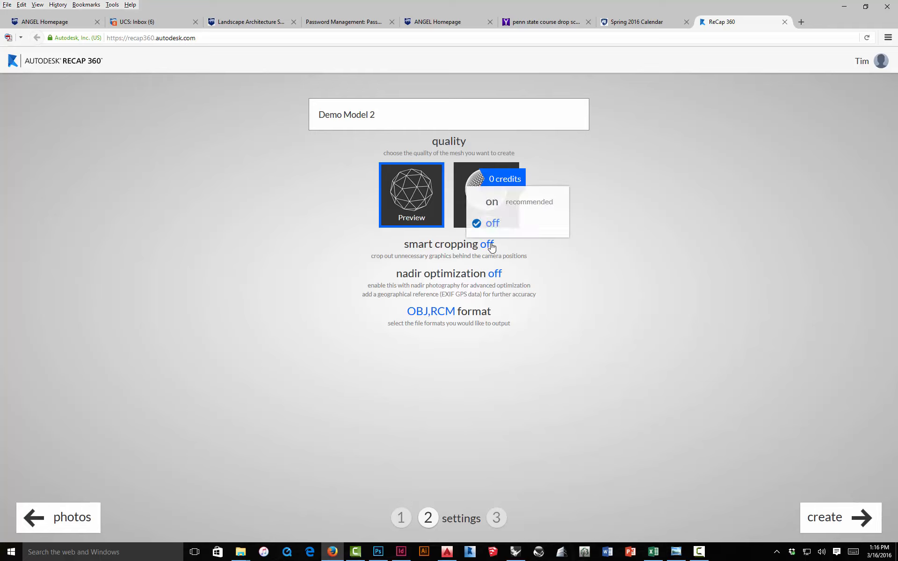
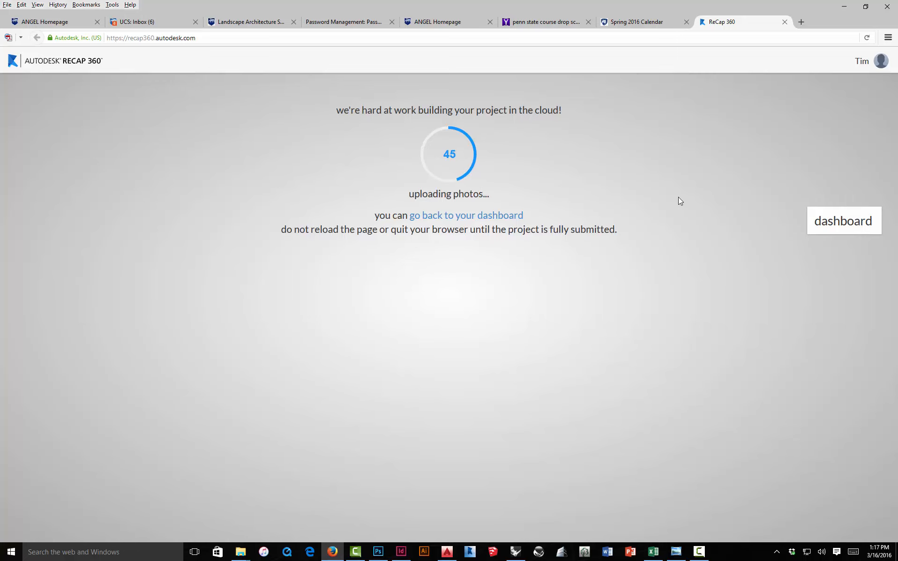
Step: Go back to the dashboard and save the 20 x 20 model's OBJ download as a file
left_click(823, 221)
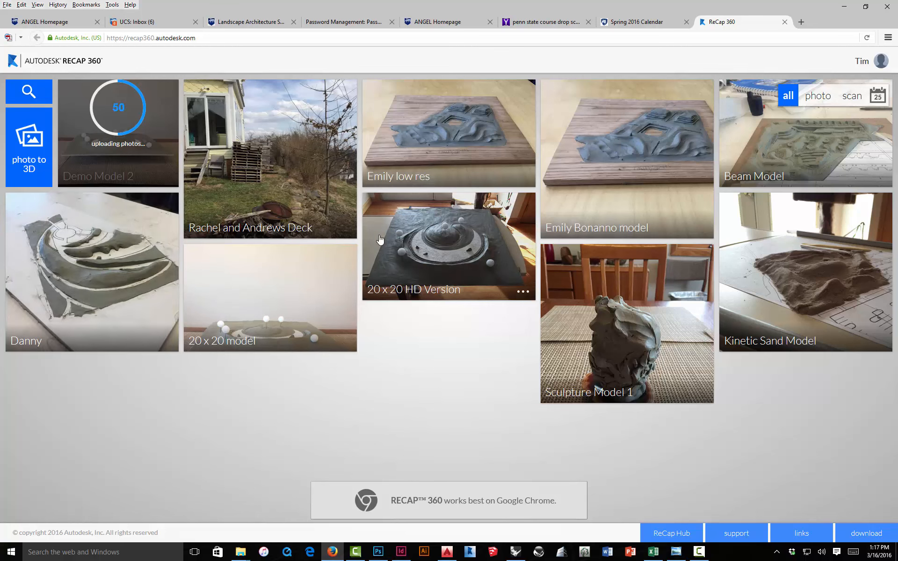
left_click(343, 343)
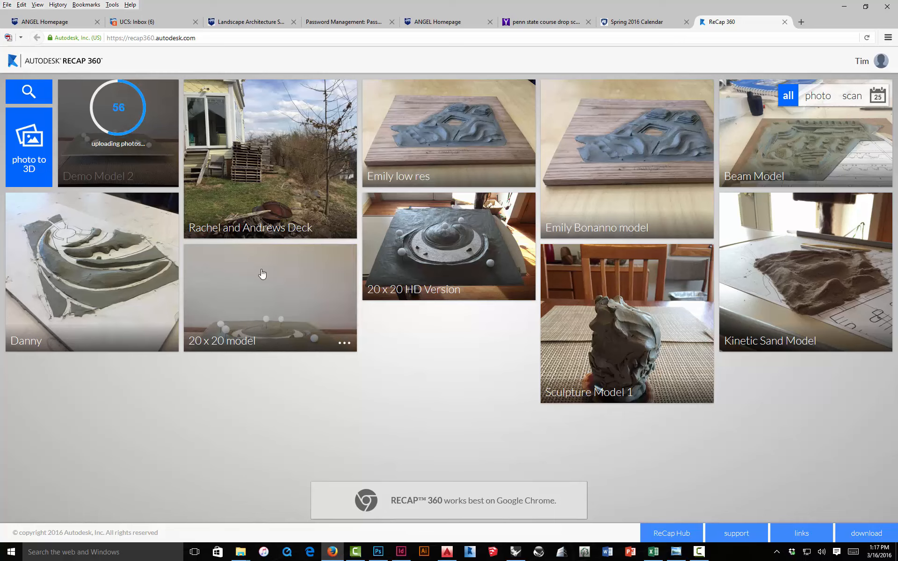
left_click(342, 344)
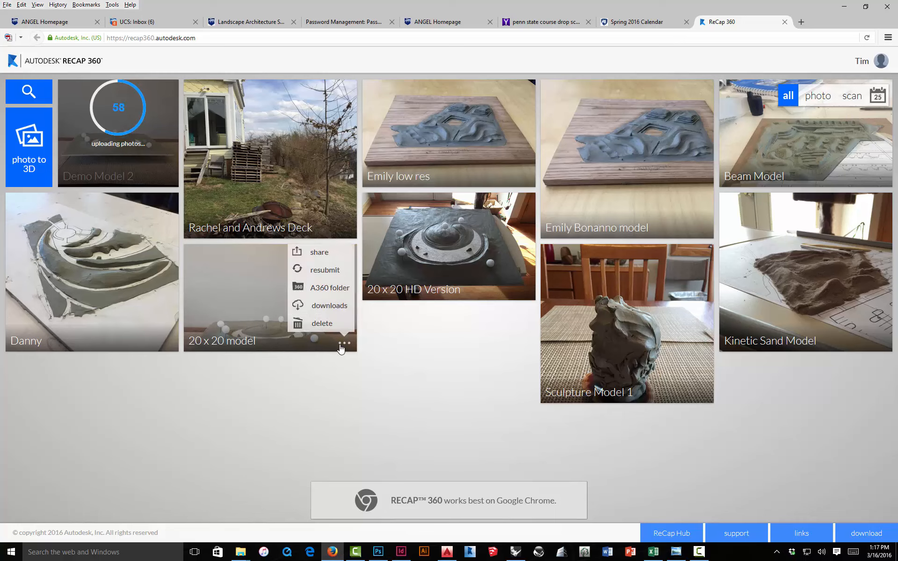
left_click(326, 307)
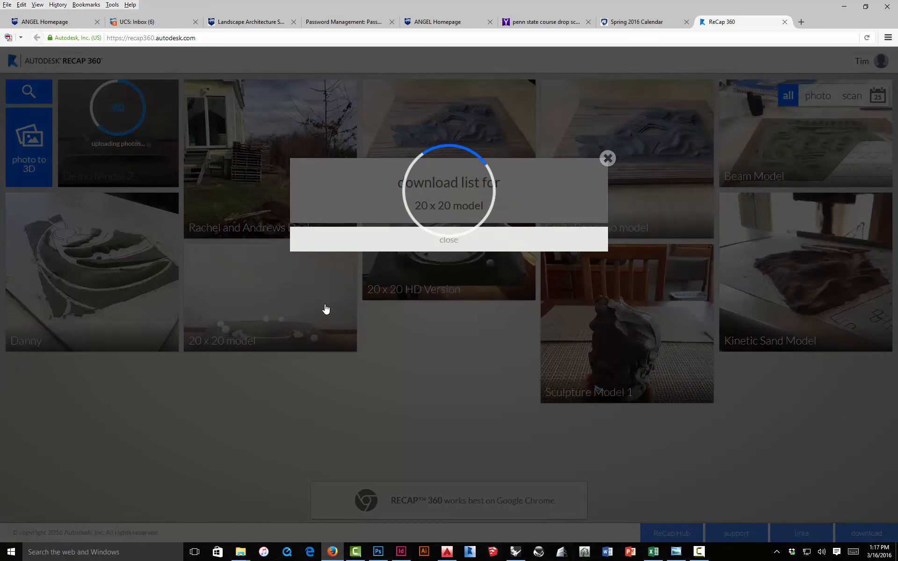
left_click(378, 243)
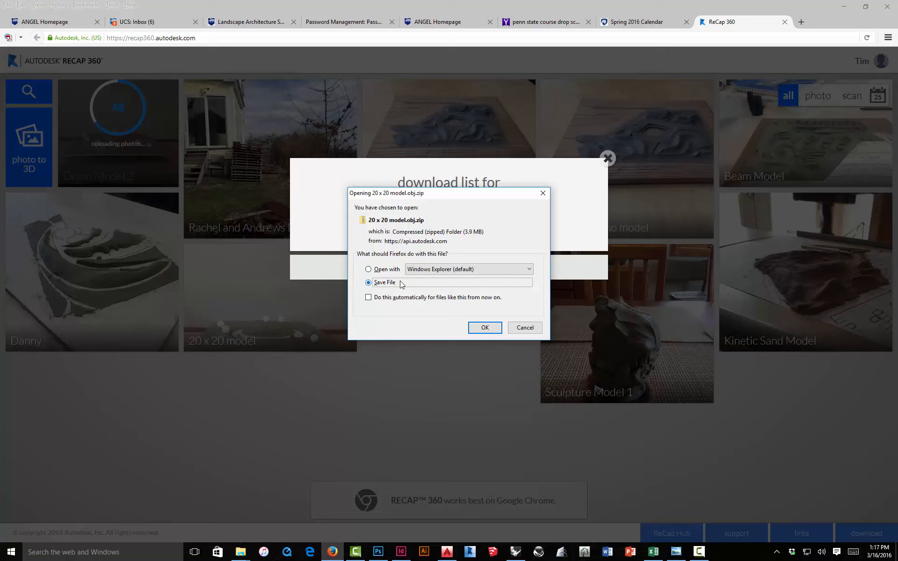
left_click(485, 328)
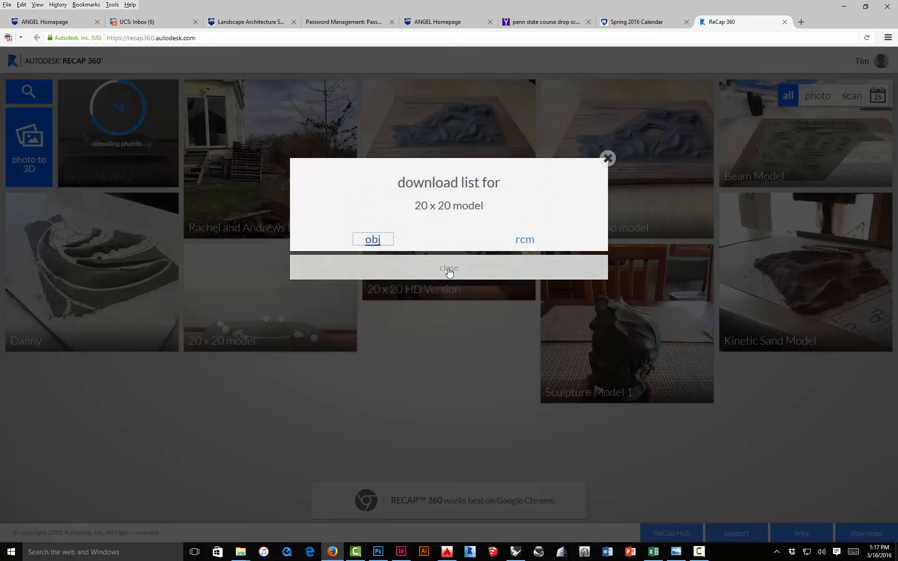
left_click(449, 269)
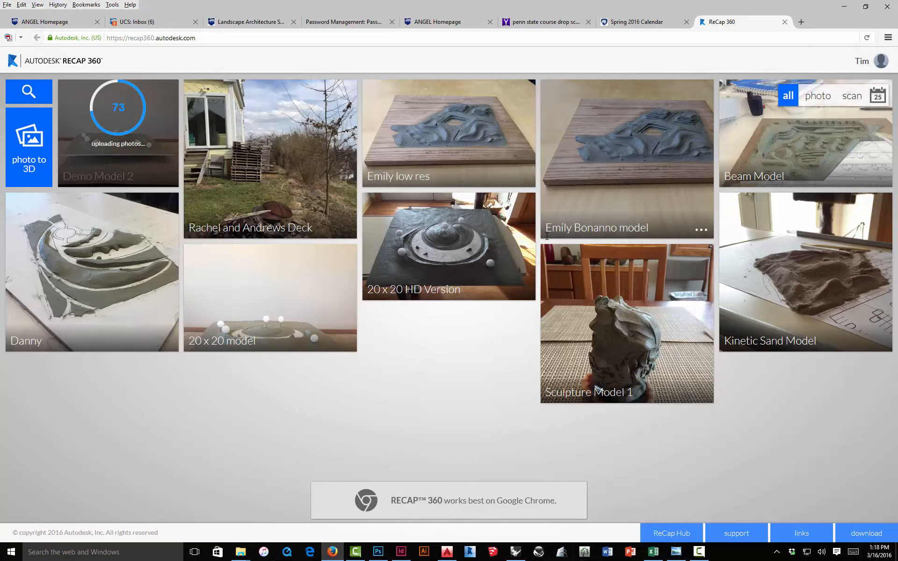
Step: Switch to the Rendering Plans folder and extract Danny.obj.zip into a Danny.obj folder with 7-Zip
left_click(242, 553)
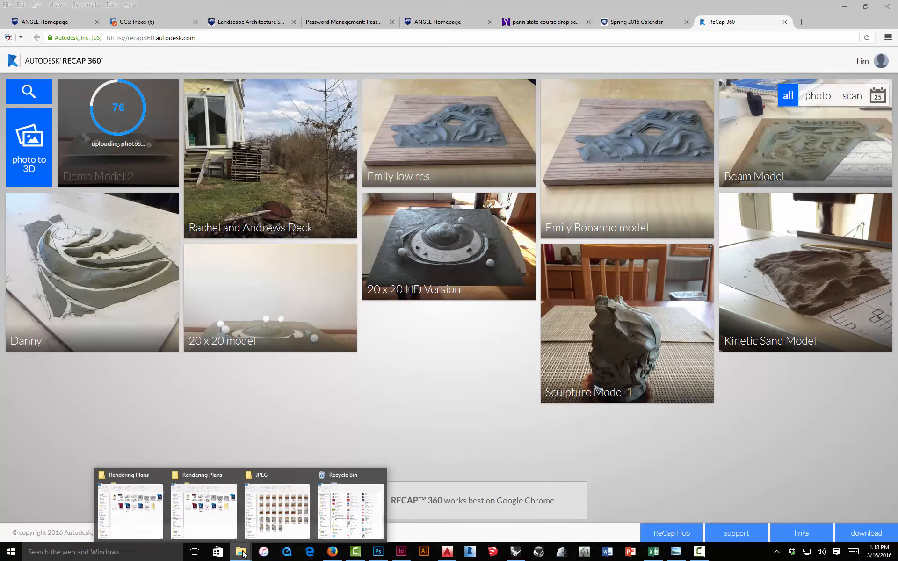
mouse_move(283, 510)
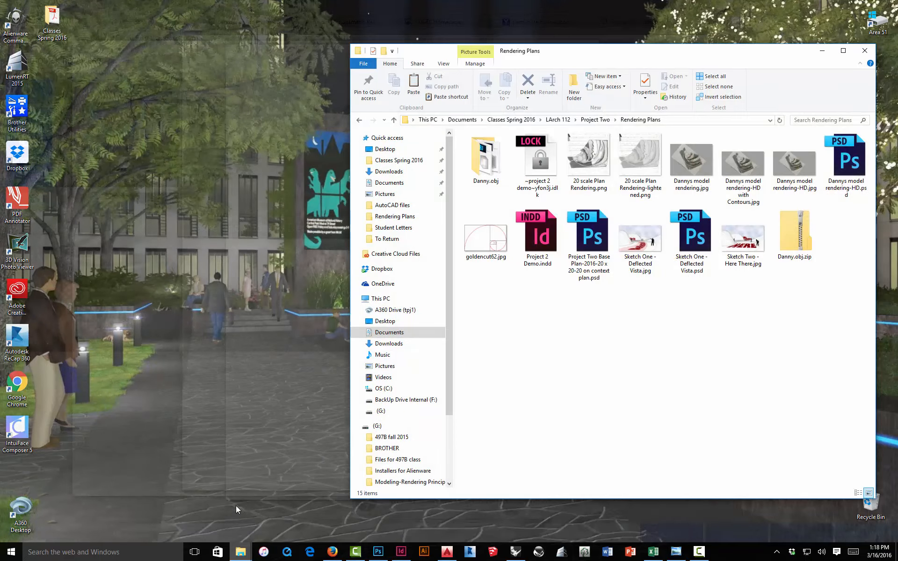
left_click(234, 508)
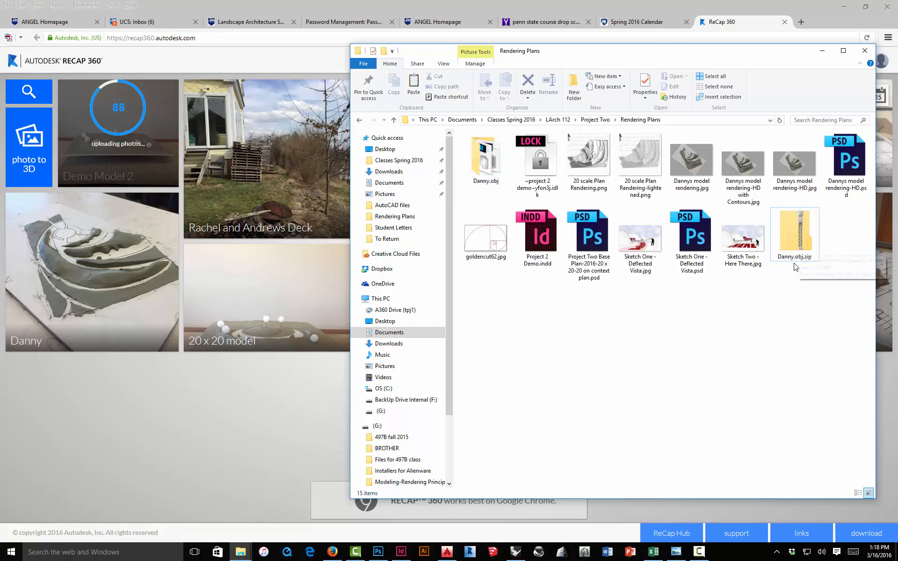
right_click(797, 230)
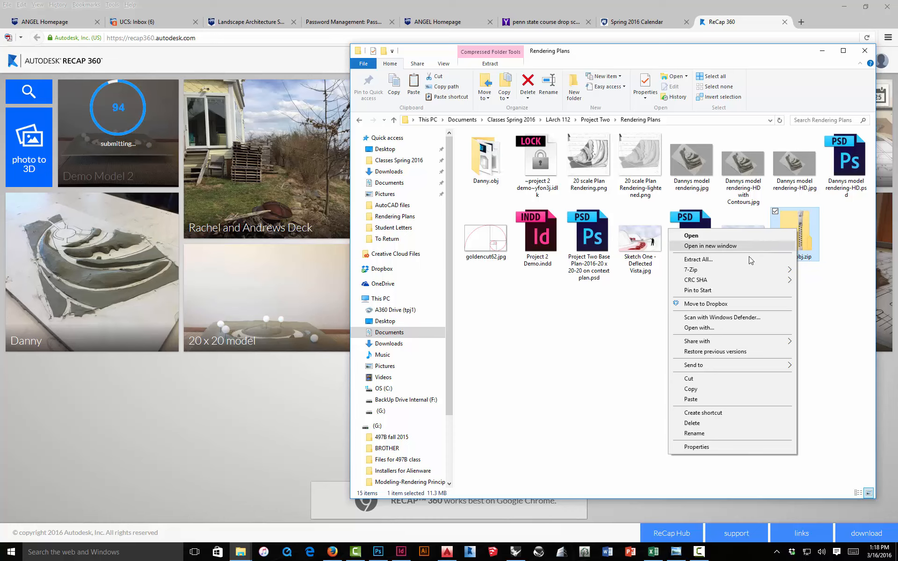
mouse_move(704, 270)
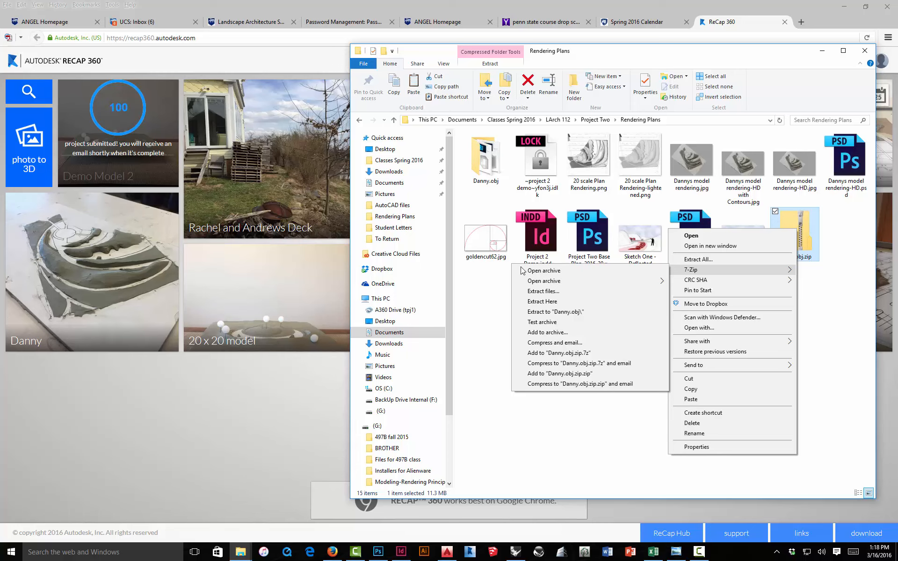
left_click(493, 313)
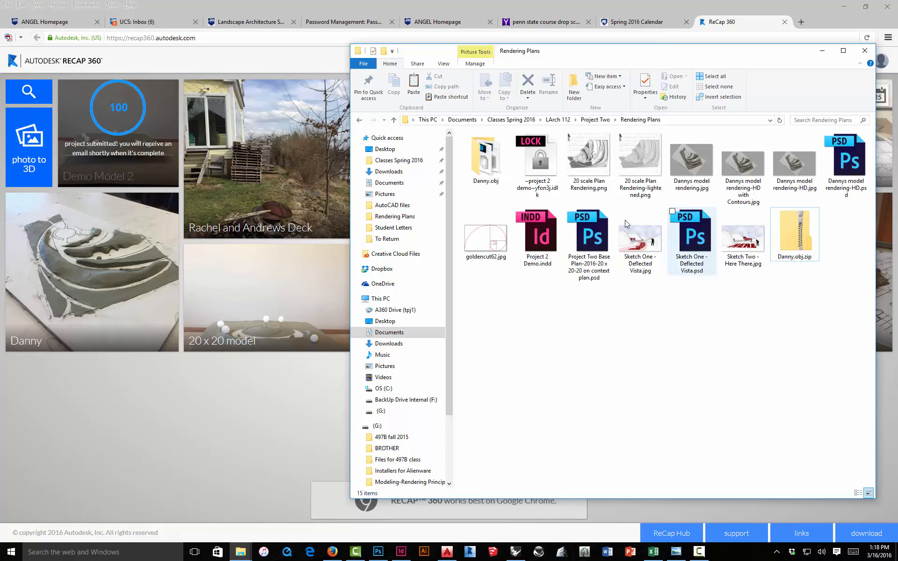
Step: Open the extracted Danny.obj folder to examine the mesh and texture files it contains
double_click(490, 156)
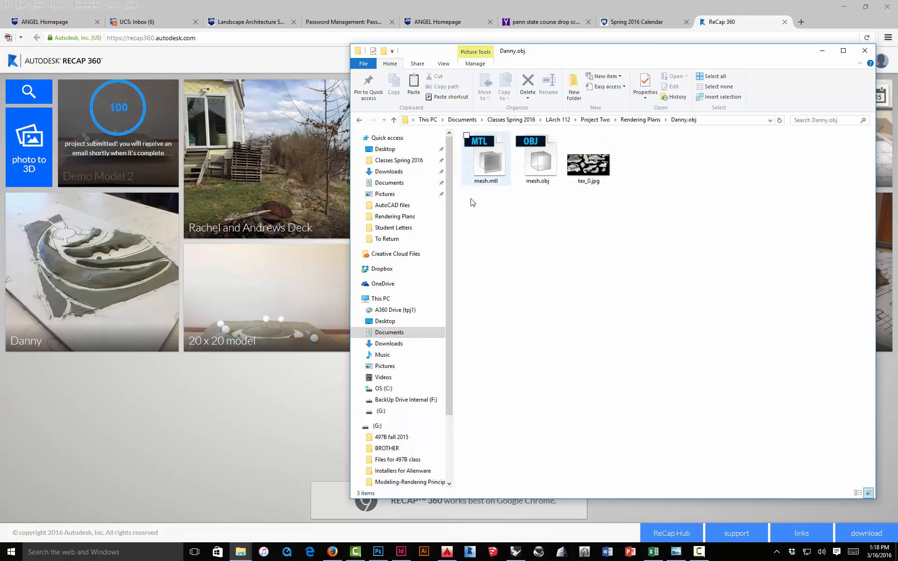
key("BackSpace")
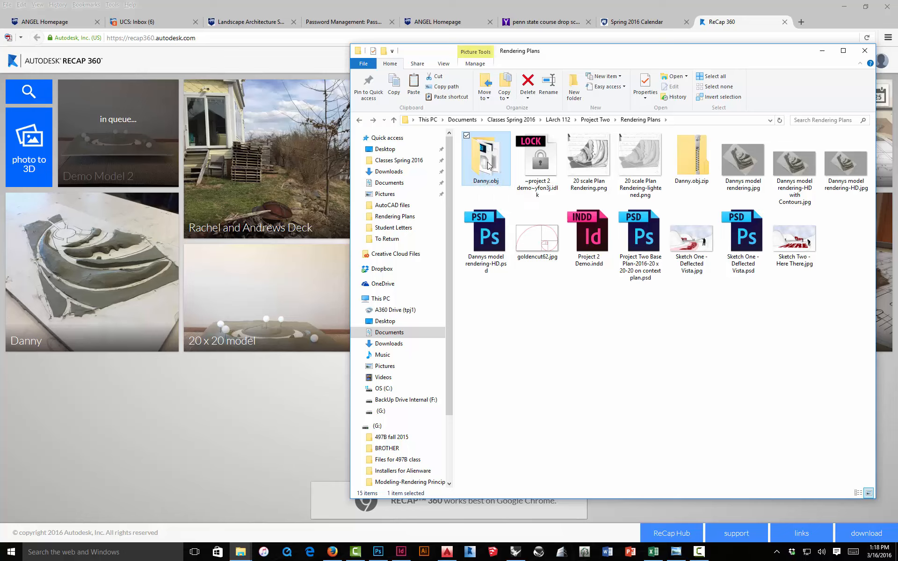
double_click(488, 165)
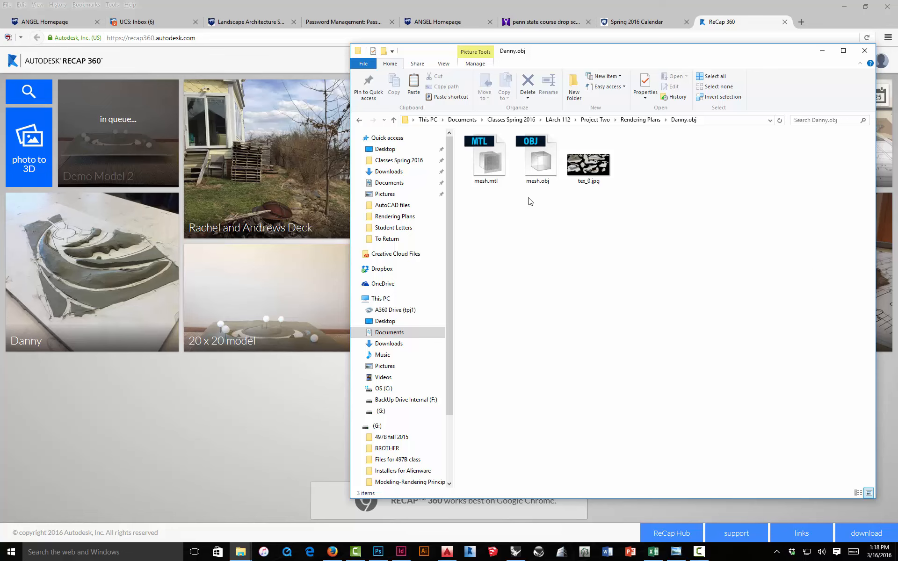
key("BackSpace")
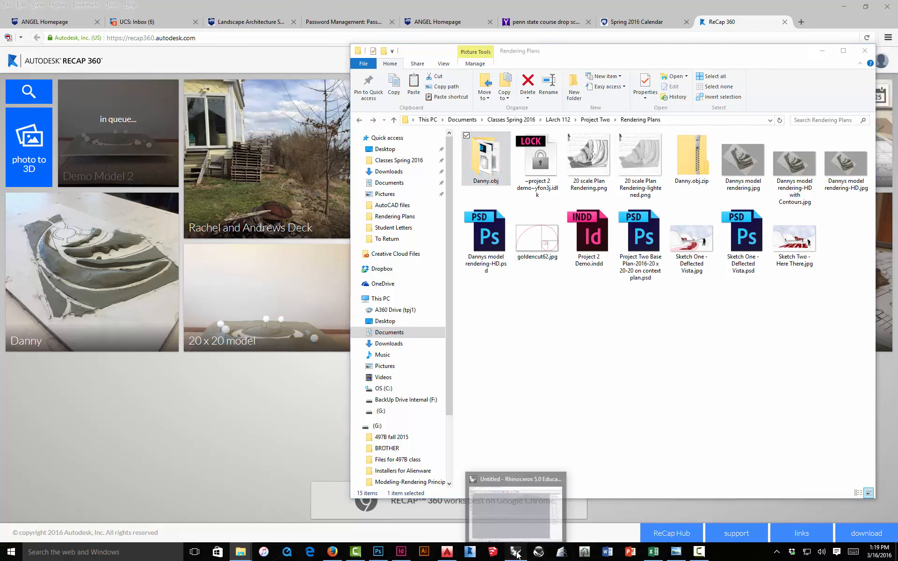
Step: Switch to Rhino and import mesh.obj from the Danny.obj folder, keeping the default OBJ import options
left_click(516, 552)
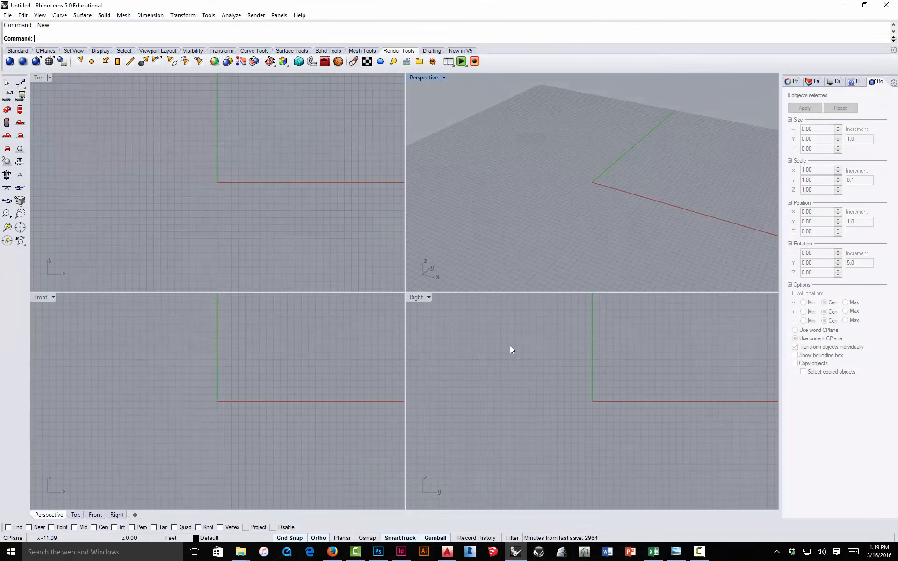
left_click(8, 16)
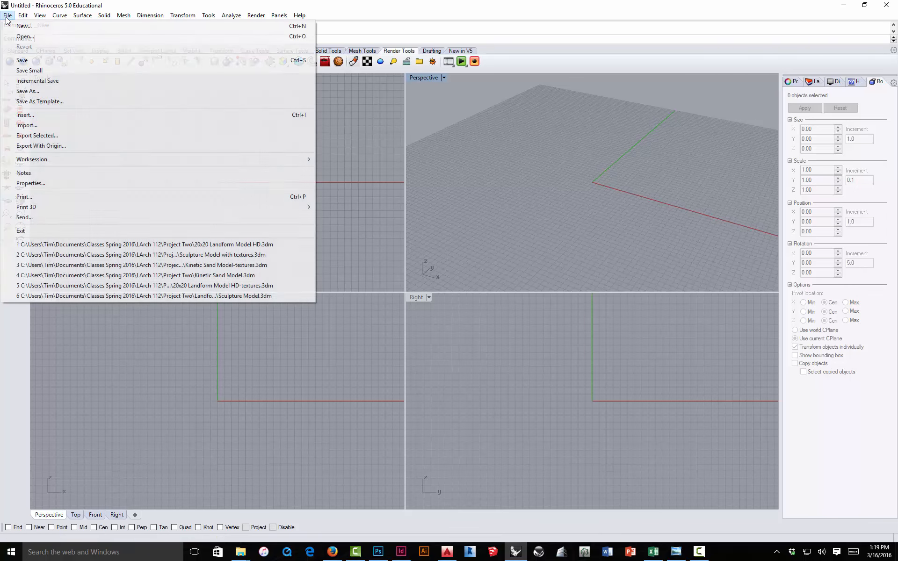
left_click(31, 126)
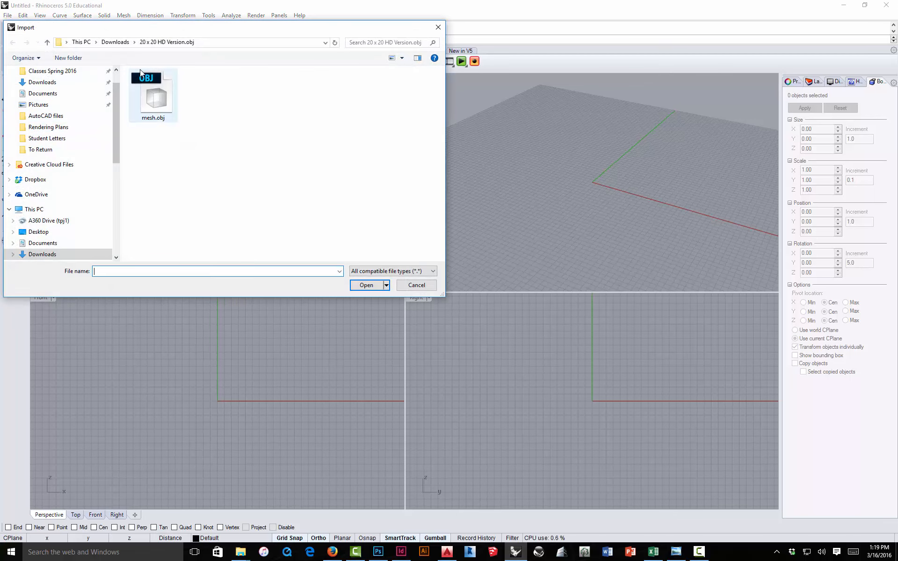
left_click(75, 74)
double_click(158, 87)
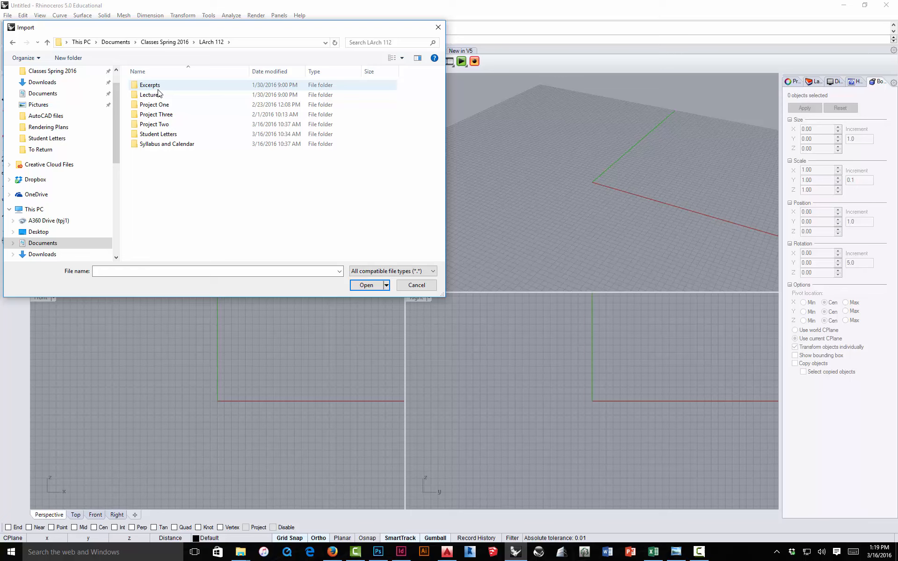
double_click(155, 124)
double_click(162, 231)
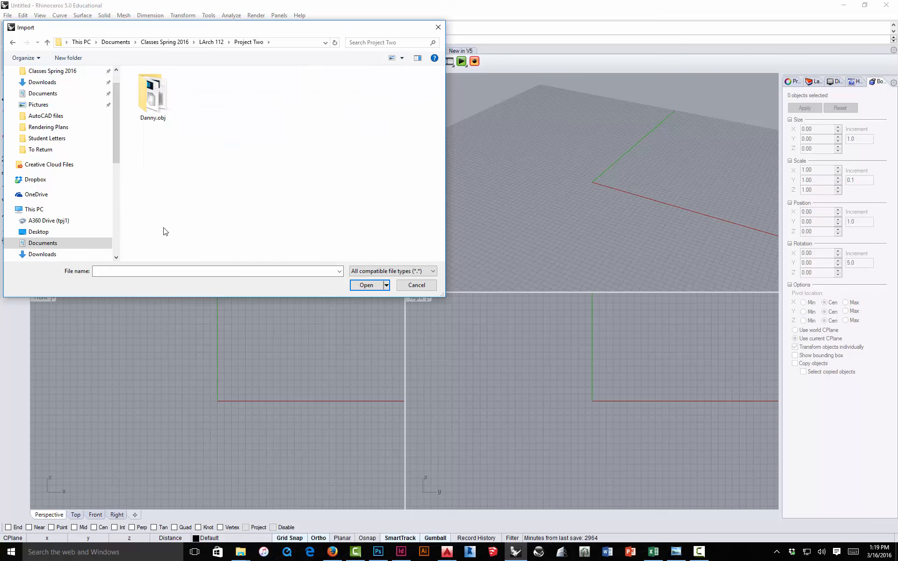
double_click(152, 103)
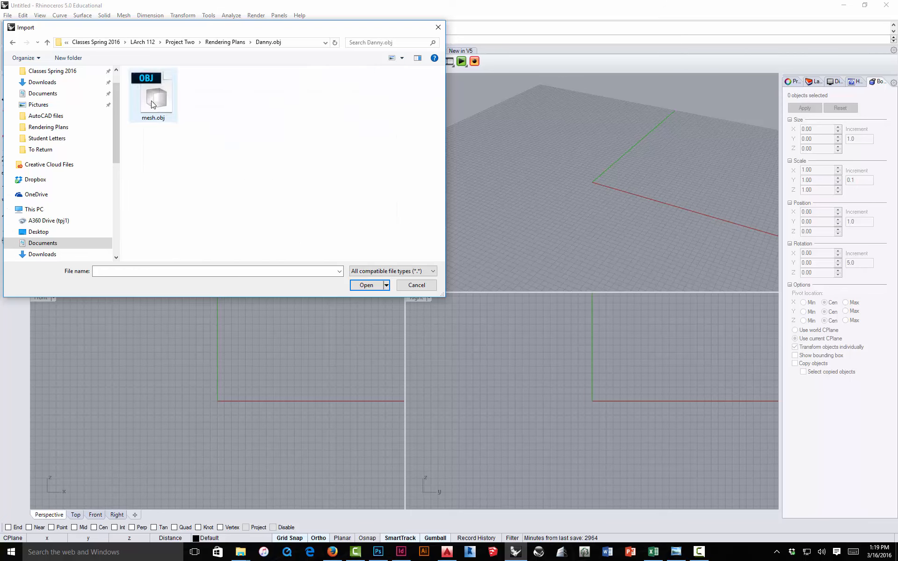
left_click(152, 104)
left_click(355, 283)
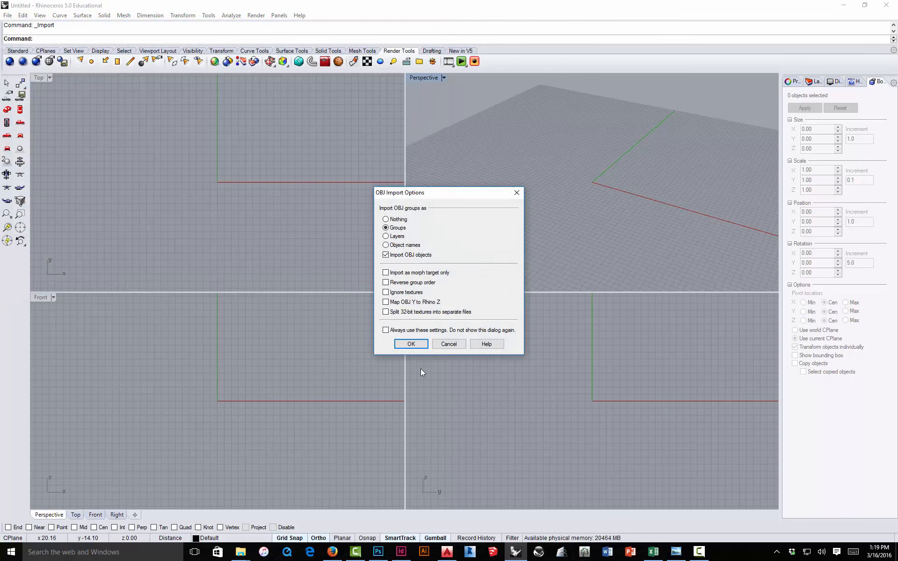
left_click(418, 346)
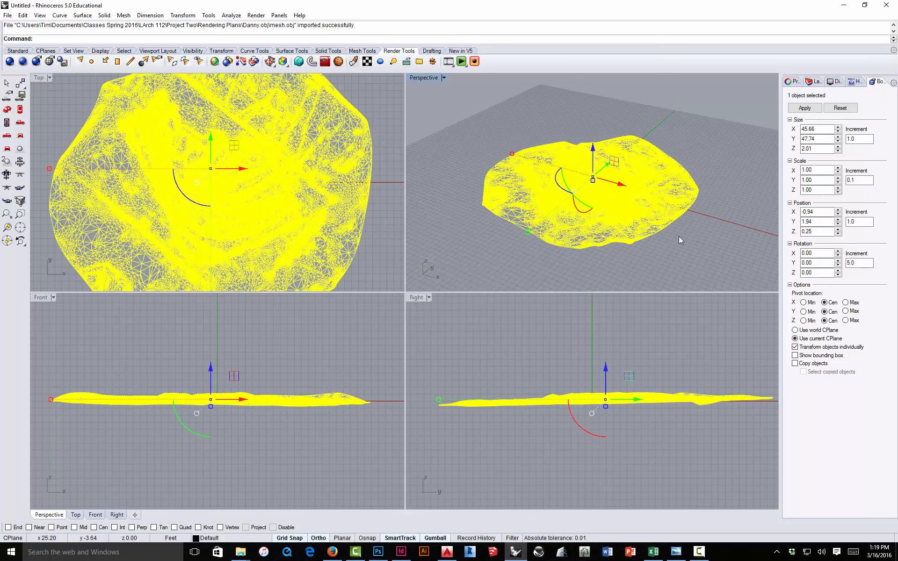
Step: Deselect the imported mesh and inspect it in the Perspective viewport
left_click(461, 133)
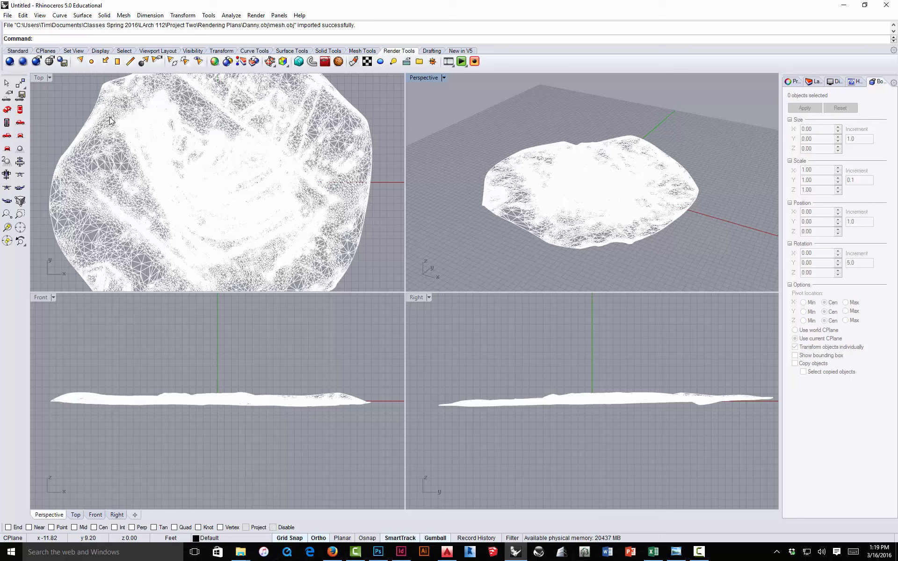
scroll(584, 184, "up", 2)
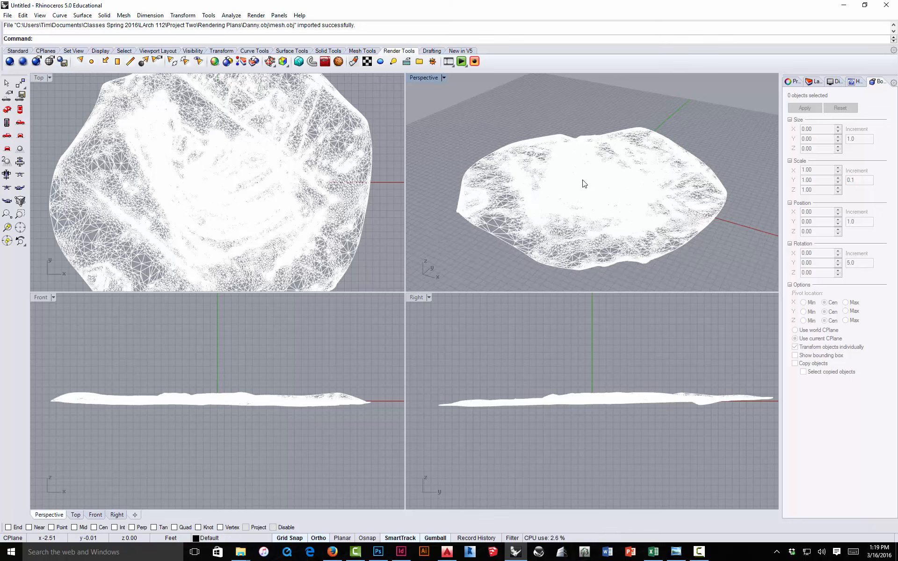
scroll(584, 184, "up", 4)
scroll(584, 184, "down", 5)
scroll(584, 184, "up", 3)
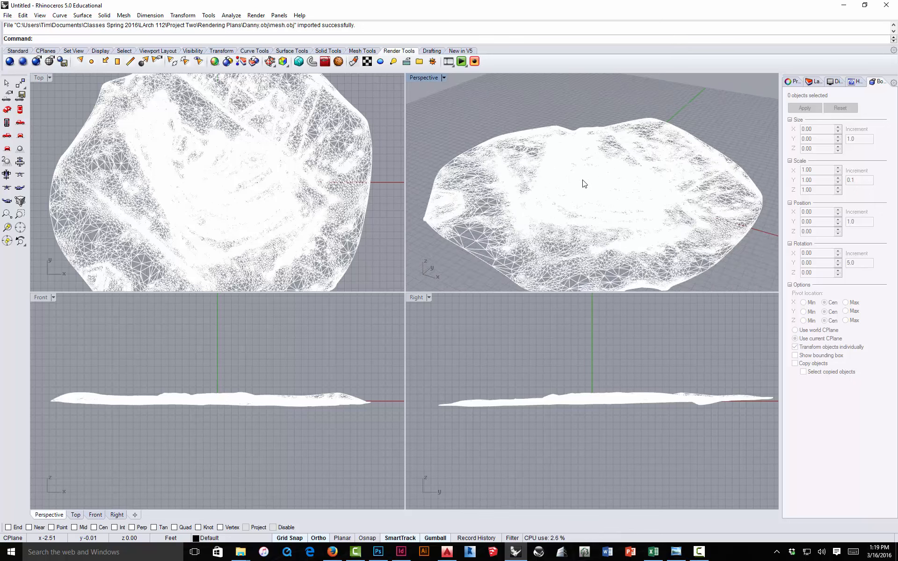
scroll(585, 183, "down", 4)
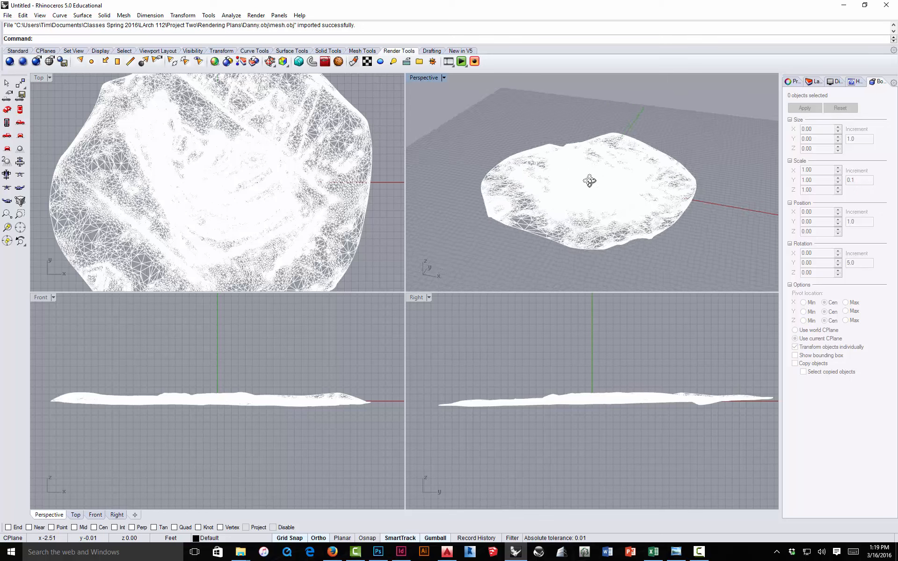
mouse_move(589, 181)
left_mouse_down()
mouse_move(546, 180)
mouse_move(634, 167)
mouse_move(548, 181)
mouse_move(613, 162)
mouse_move(602, 167)
left_mouse_up()
left_click_drag(556, 187, 538, 186)
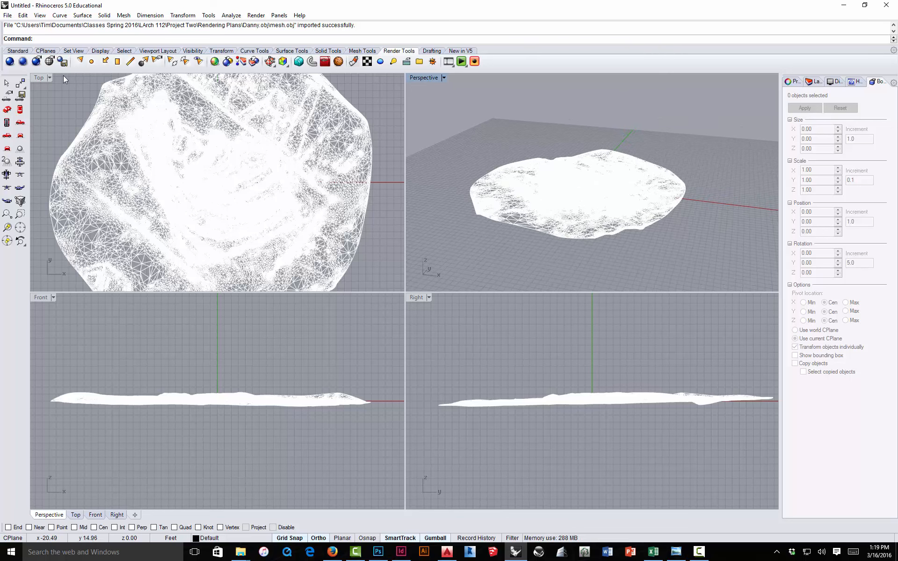
Step: Set the Top and Perspective viewports to Rendered display mode to show the textured landform
left_click(50, 78)
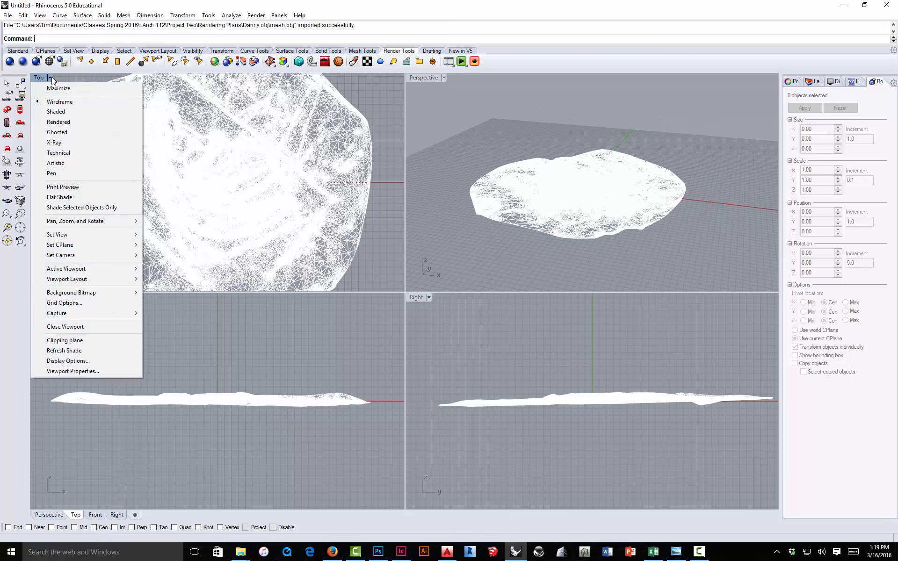
left_click(69, 123)
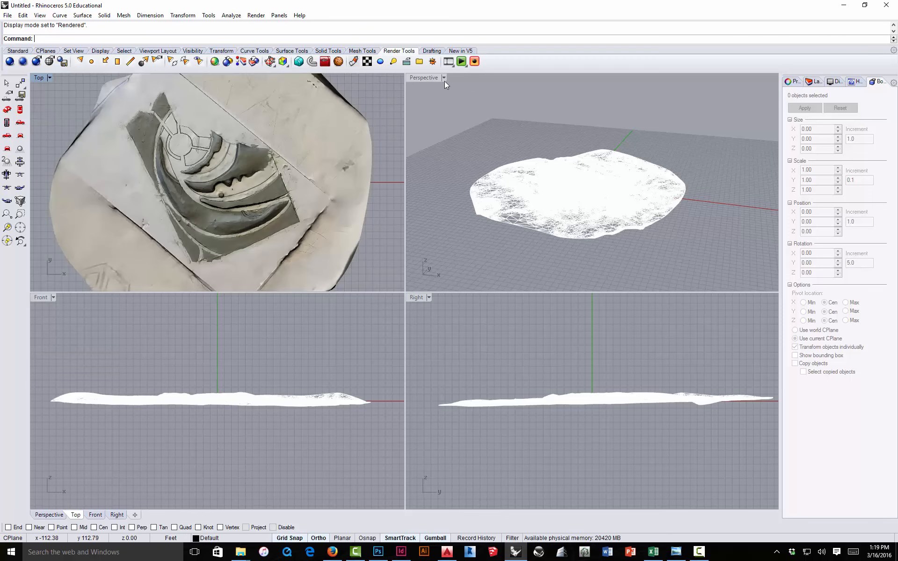
left_click(444, 78)
left_click(444, 122)
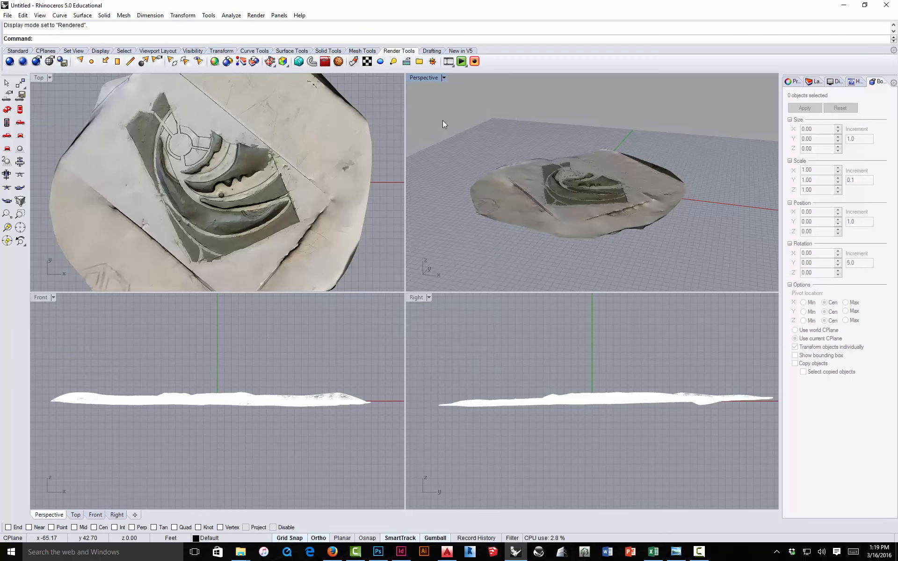
scroll(219, 179, "up", 5)
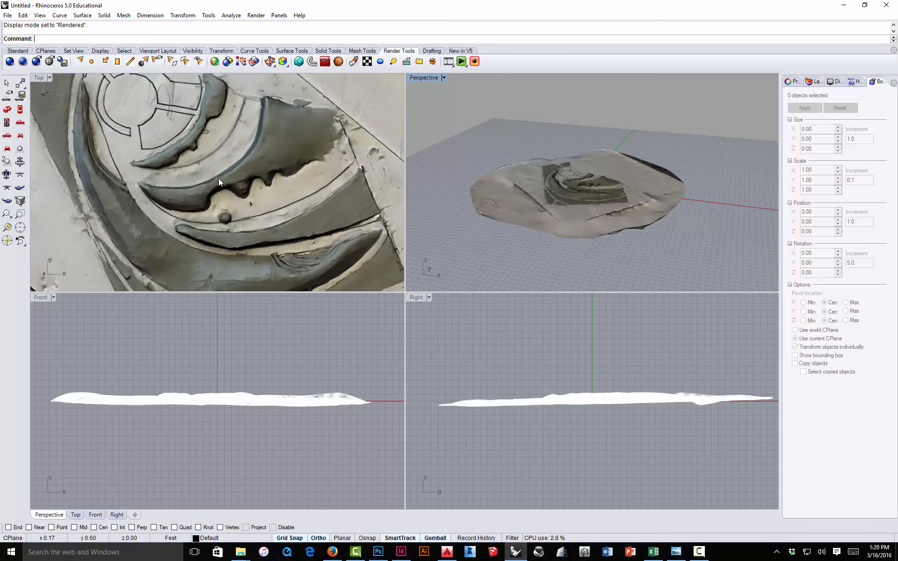
scroll(218, 179, "down", 3)
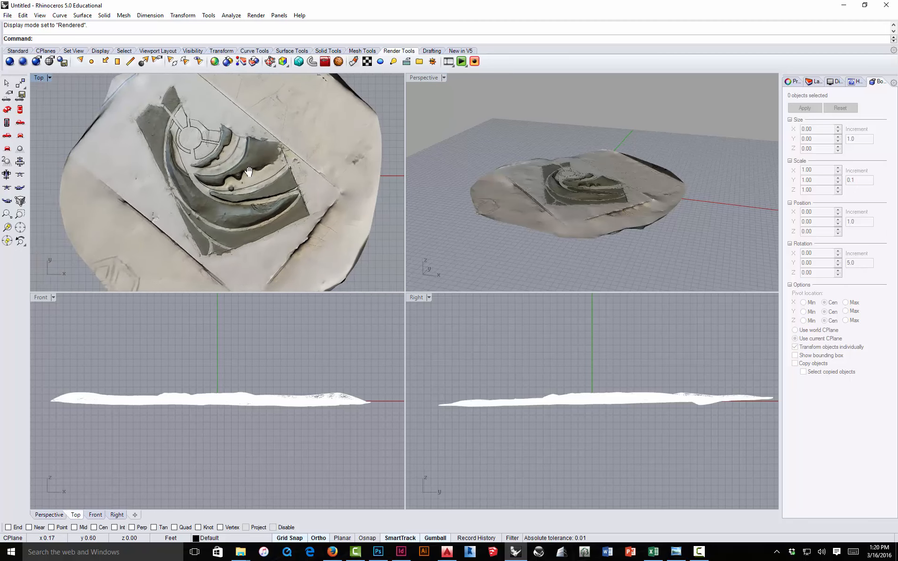
Step: Pan, zoom and orbit the Top and Perspective viewports to examine the textured landform mesh
mouse_move(228, 176)
left_mouse_down()
mouse_move(188, 179)
mouse_move(233, 159)
mouse_move(219, 158)
mouse_move(225, 168)
left_mouse_up()
left_click(514, 135)
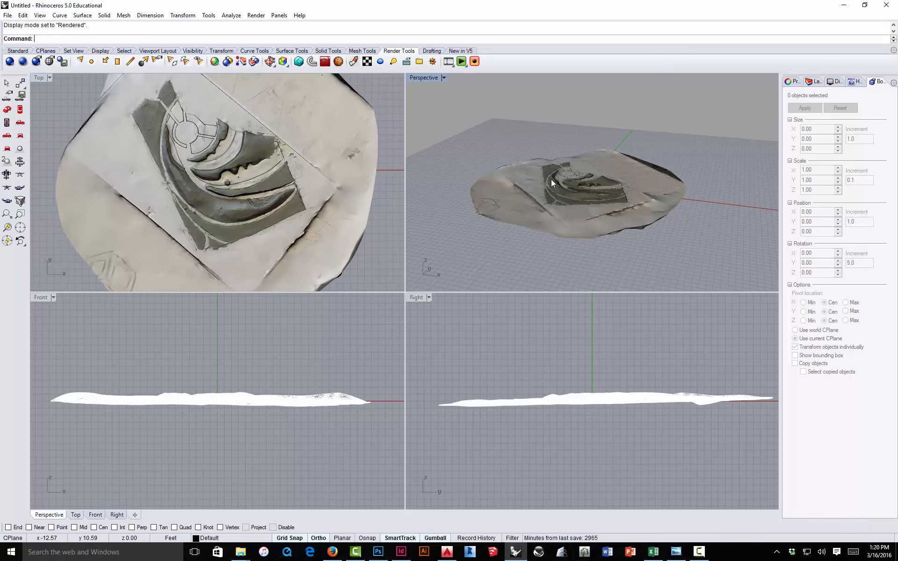
scroll(552, 188, "up", 5)
scroll(552, 188, "down", 5)
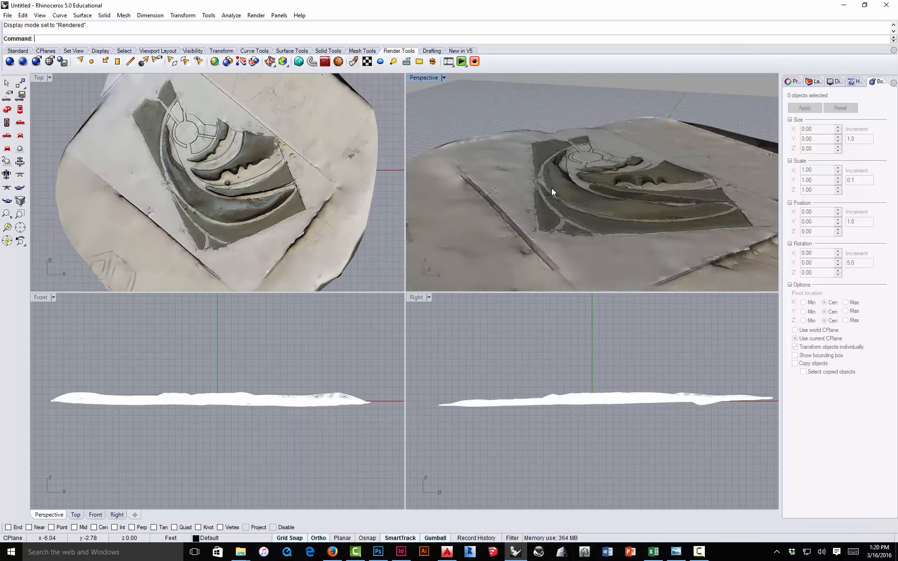
scroll(552, 188, "up", 5)
scroll(552, 188, "down", 5)
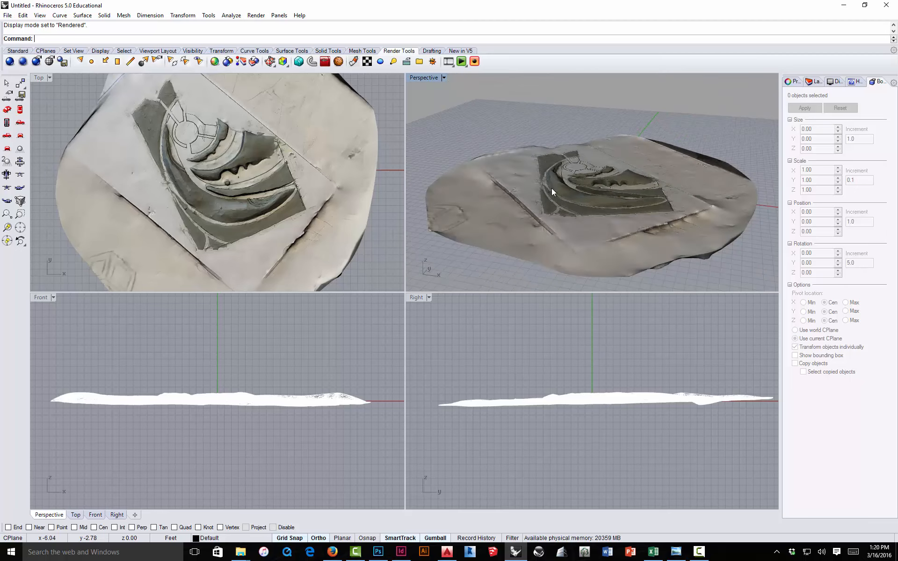
left_click_drag(552, 187, 456, 123)
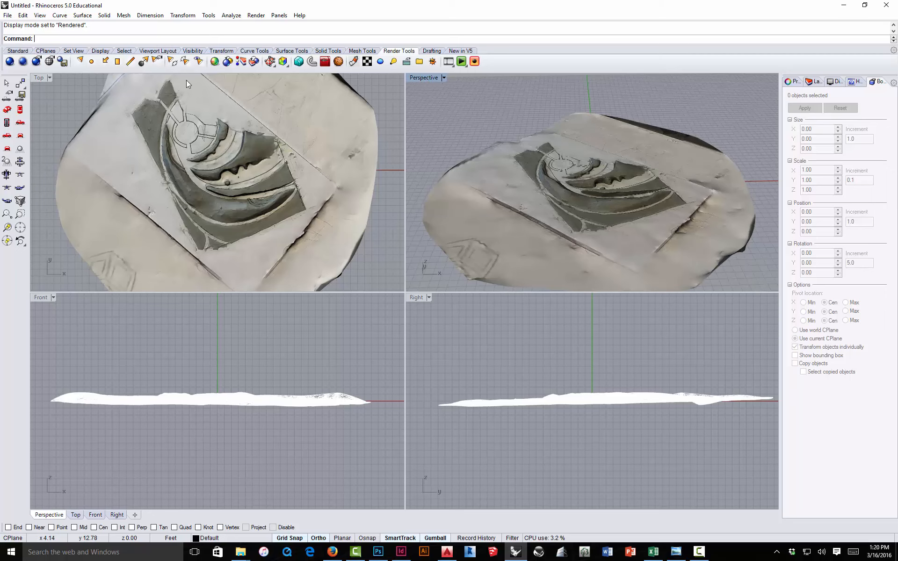
Step: Examine the landform terrain up close in a maximized Perspective viewport, then restore the four-viewport layout
double_click(423, 78)
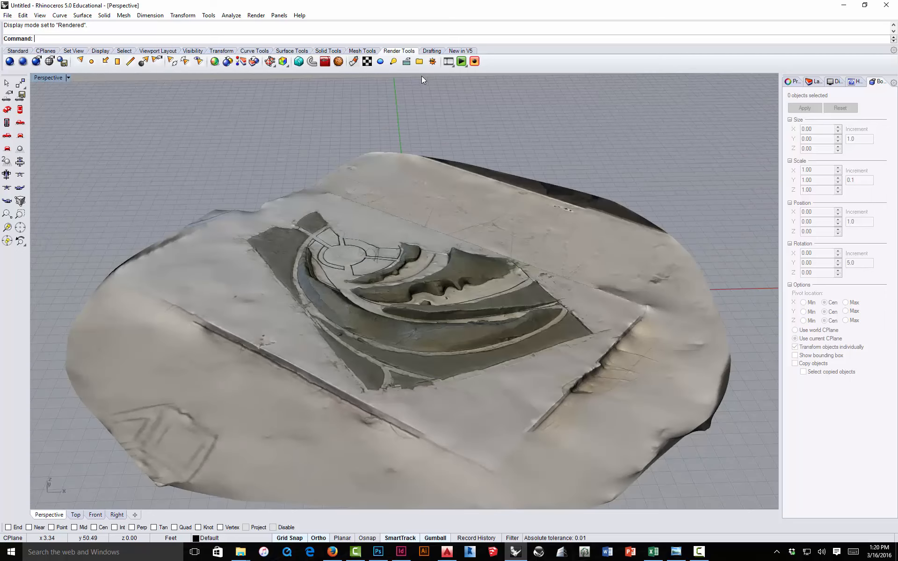
scroll(416, 332, "down", 5)
scroll(420, 362, "up", 5)
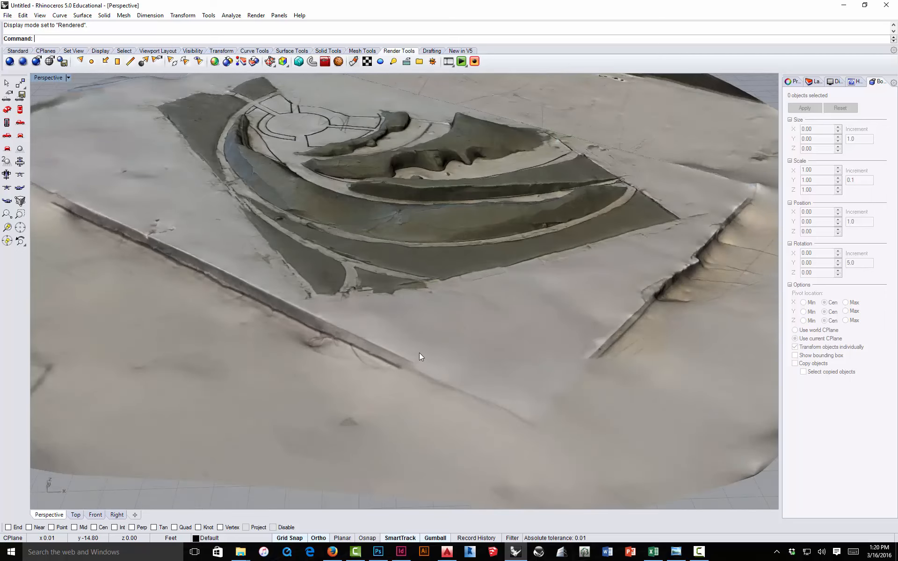
scroll(420, 358, "down", 5)
left_click_drag(420, 361, 305, 271)
scroll(377, 279, "up", 12)
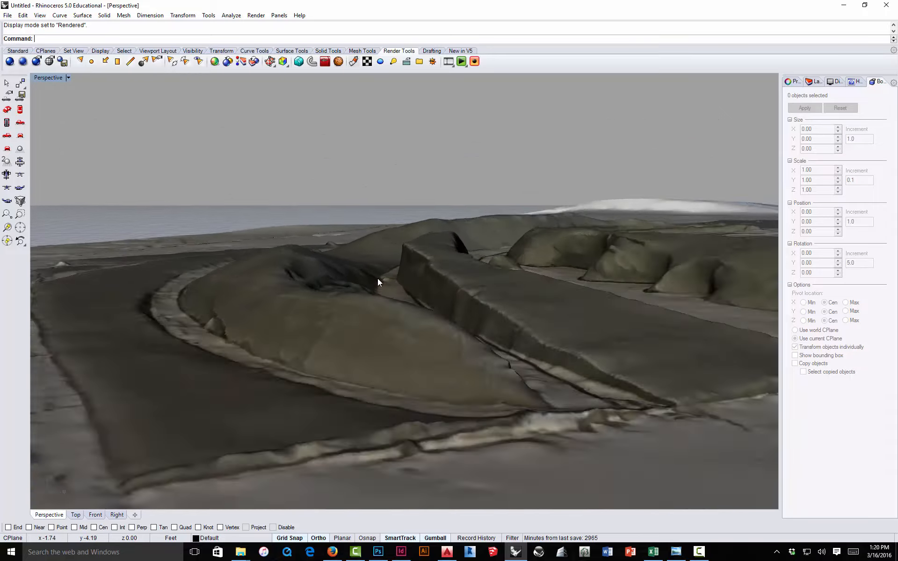
scroll(377, 279, "down", 5)
left_click_drag(403, 279, 363, 273)
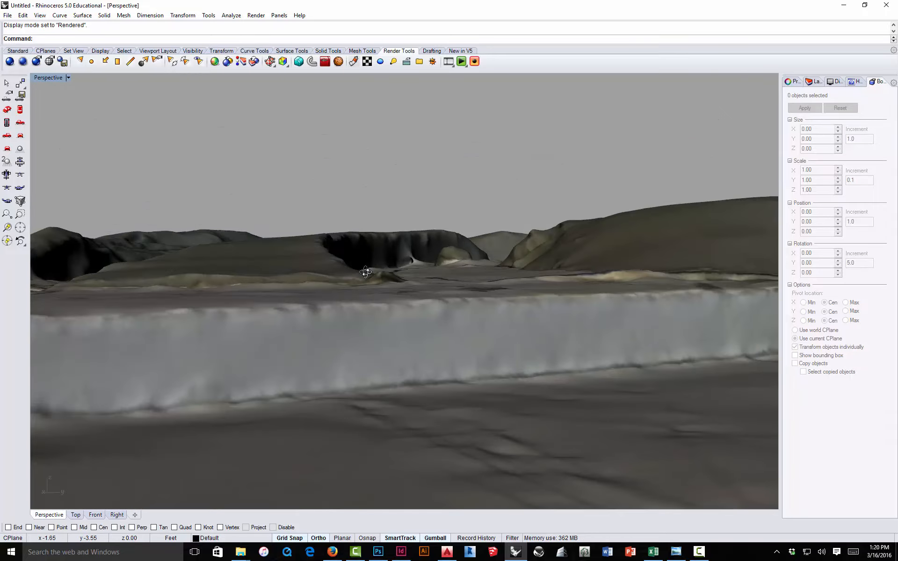
scroll(436, 251, "up", 8)
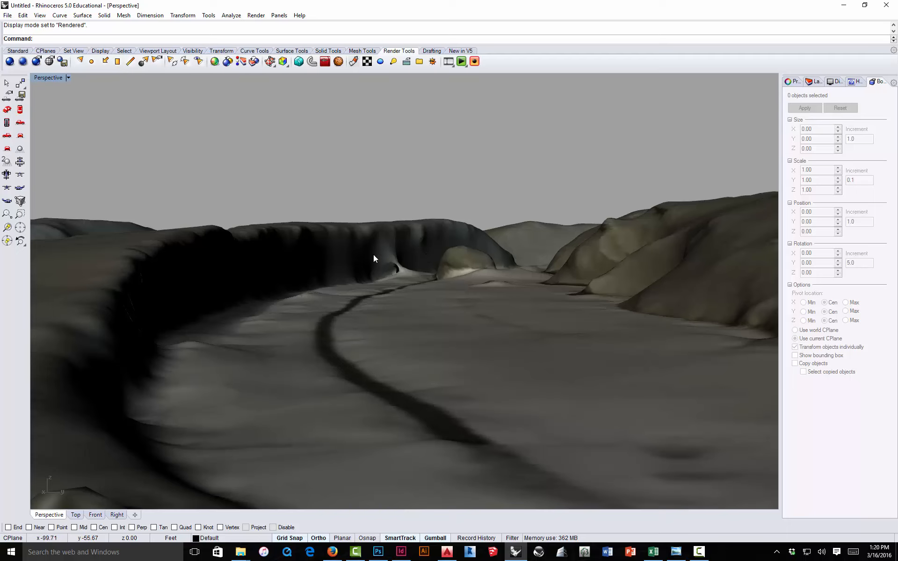
scroll(395, 256, "down", 8)
left_click_drag(356, 243, 537, 289)
scroll(537, 289, "down", 4)
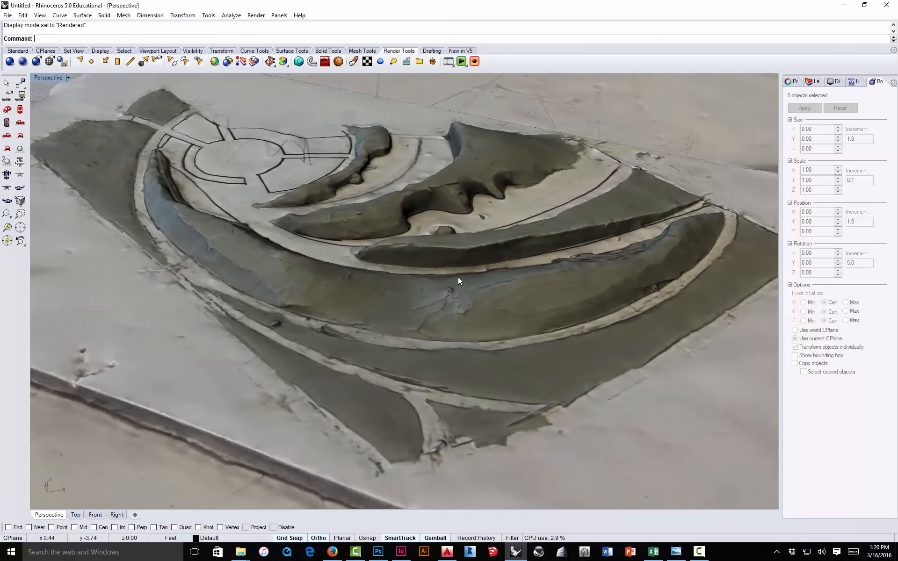
scroll(457, 279, "down", 8)
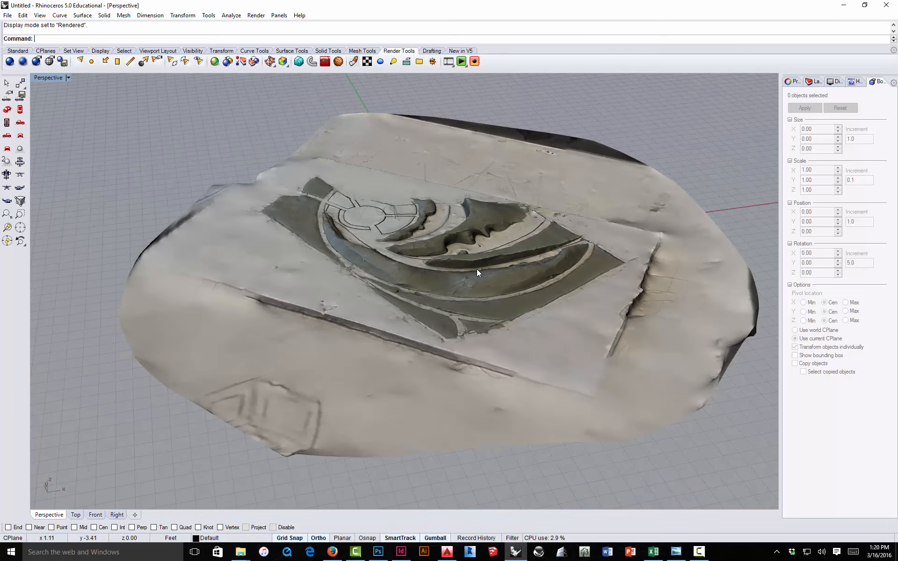
double_click(48, 77)
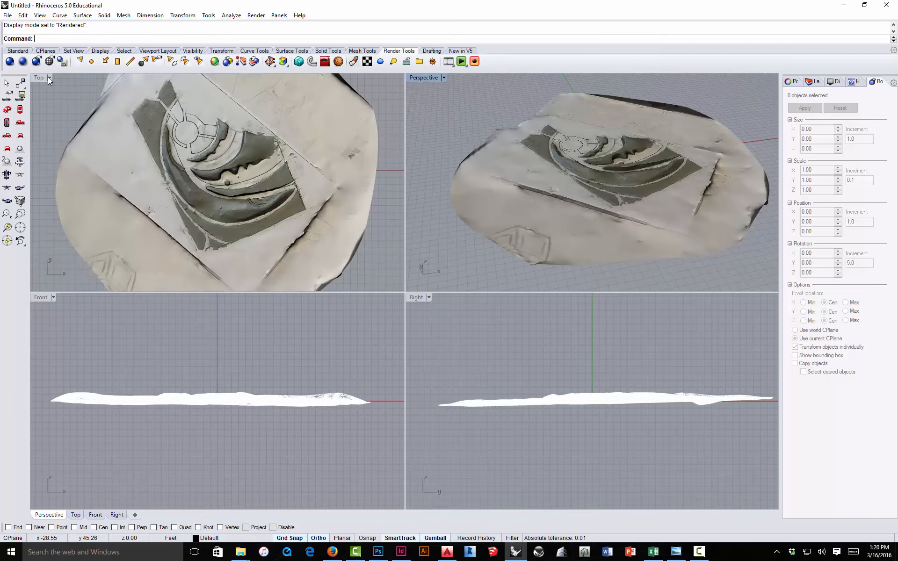
Step: Examine the textured landform from above in a maximized Top viewport
double_click(41, 80)
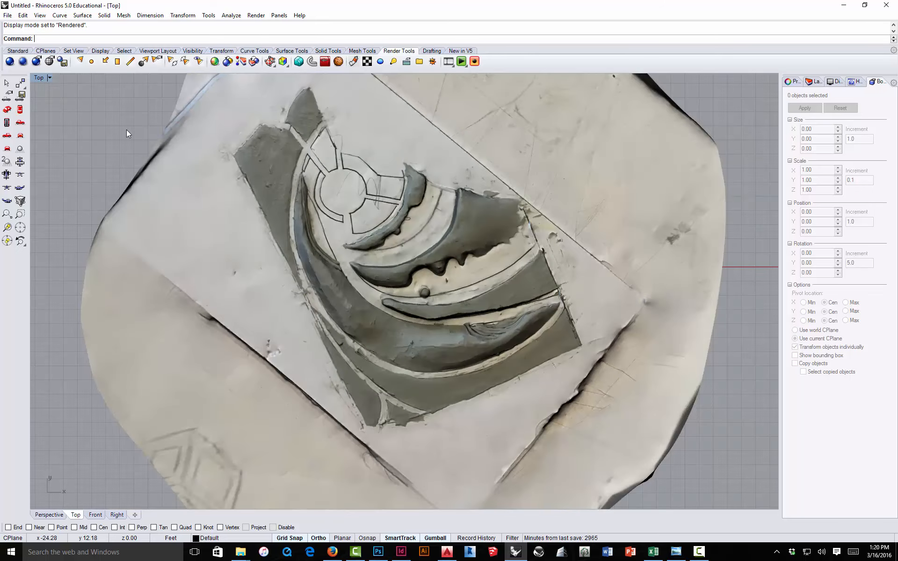
scroll(296, 272, "up", 4)
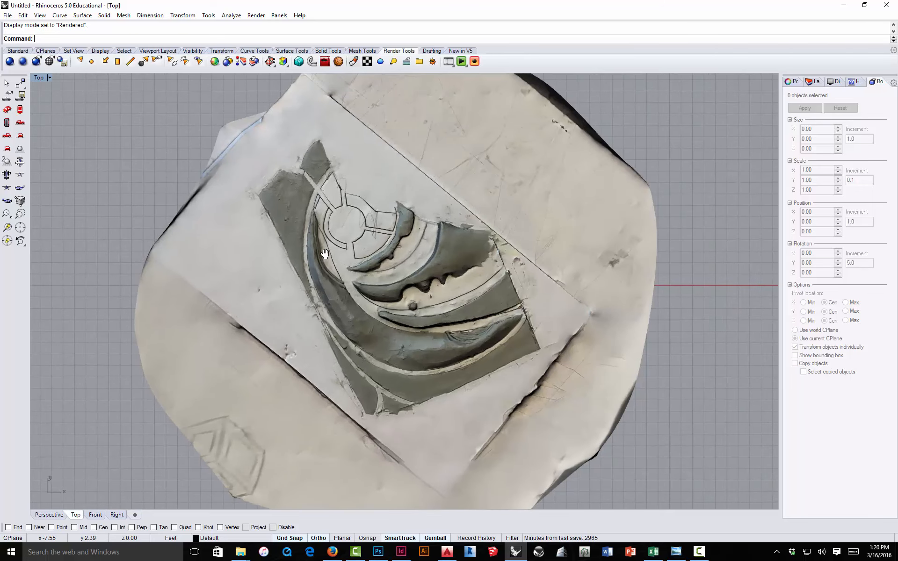
scroll(347, 257, "down", 1)
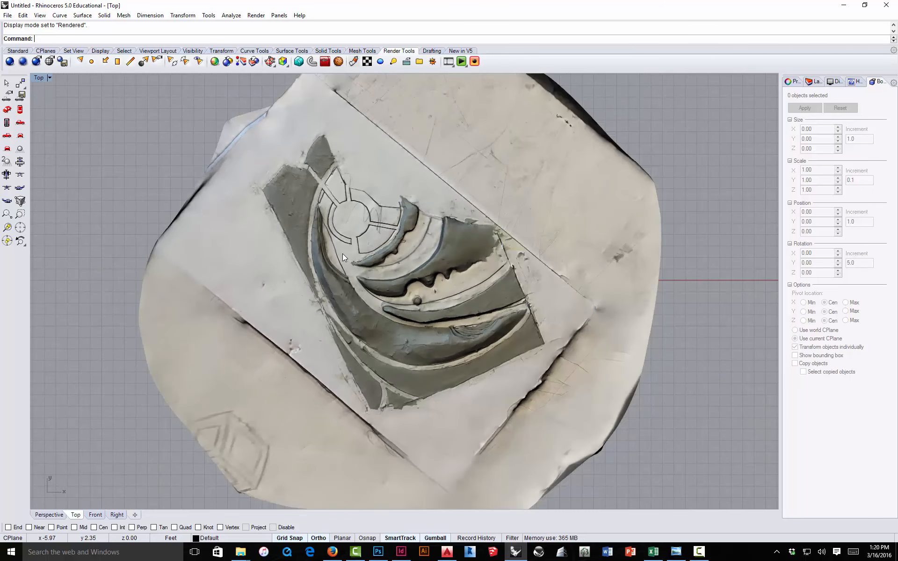
double_click(39, 78)
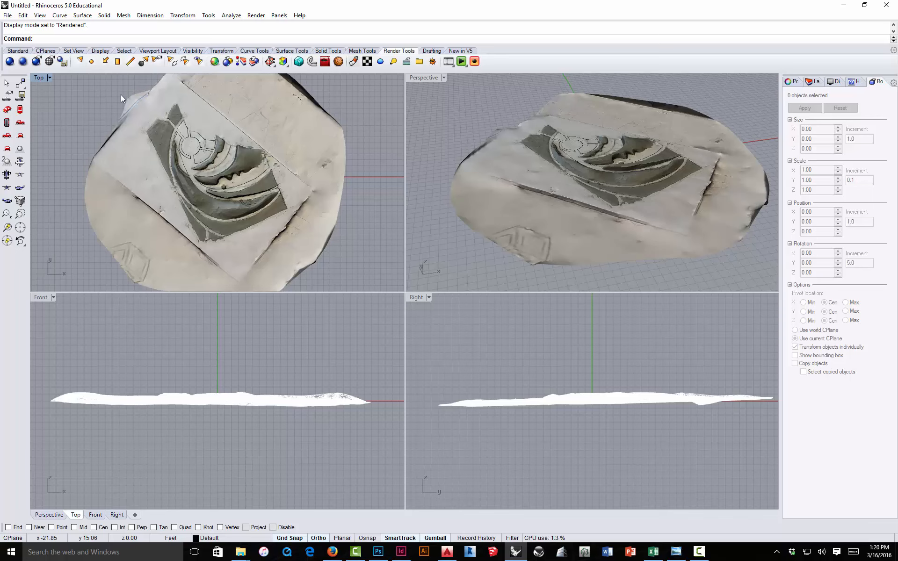
double_click(39, 78)
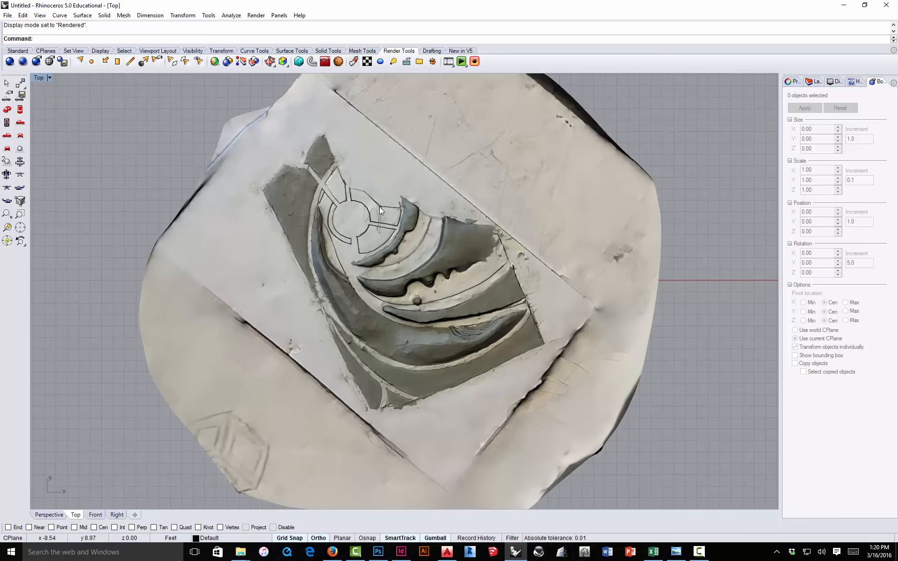
scroll(445, 259, "up", 3)
scroll(417, 251, "up", 2)
scroll(416, 251, "down", 1)
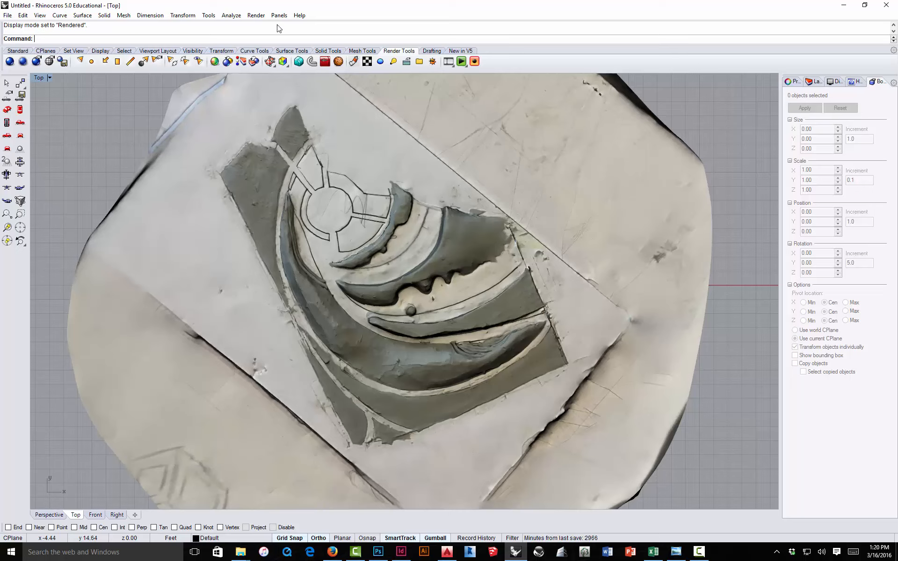
left_click(255, 15)
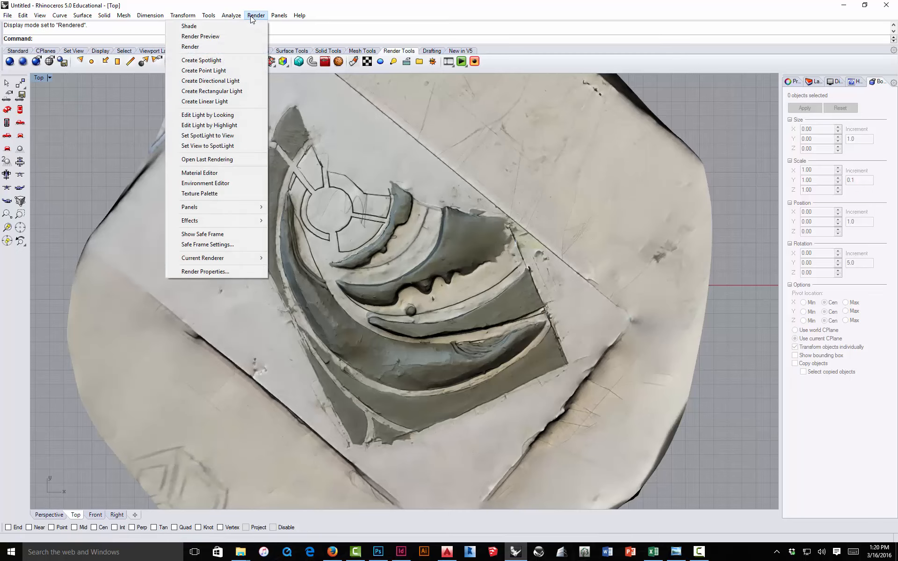
mouse_move(243, 19)
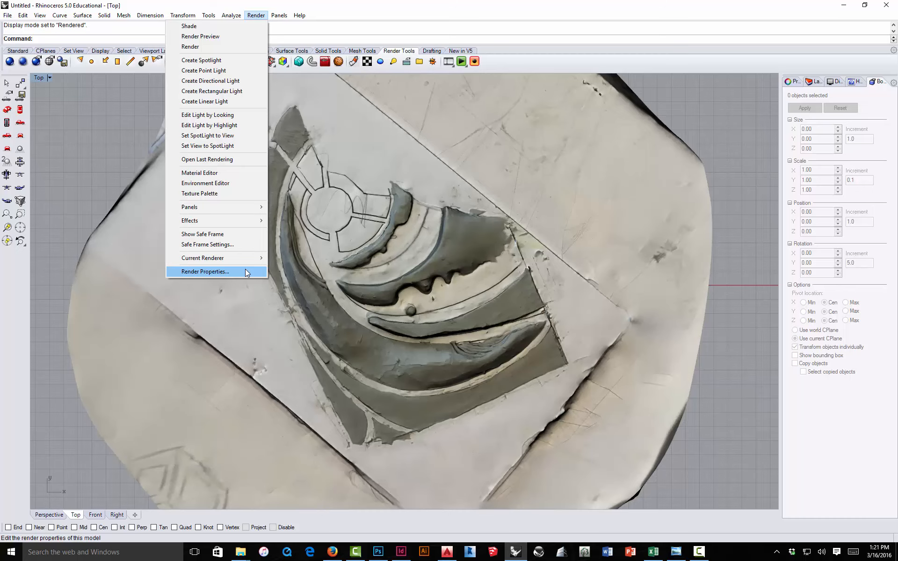
left_click(109, 120)
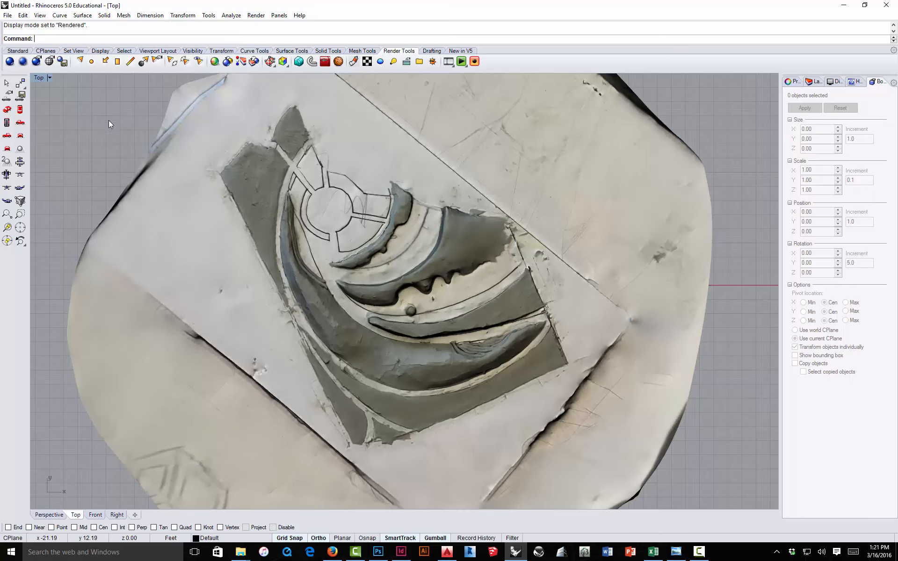
Step: Scale the landform mesh by reference from a chosen origin, setting the second reference distance to 260'
scroll(394, 226, "down", 3)
scroll(452, 280, "up", 3)
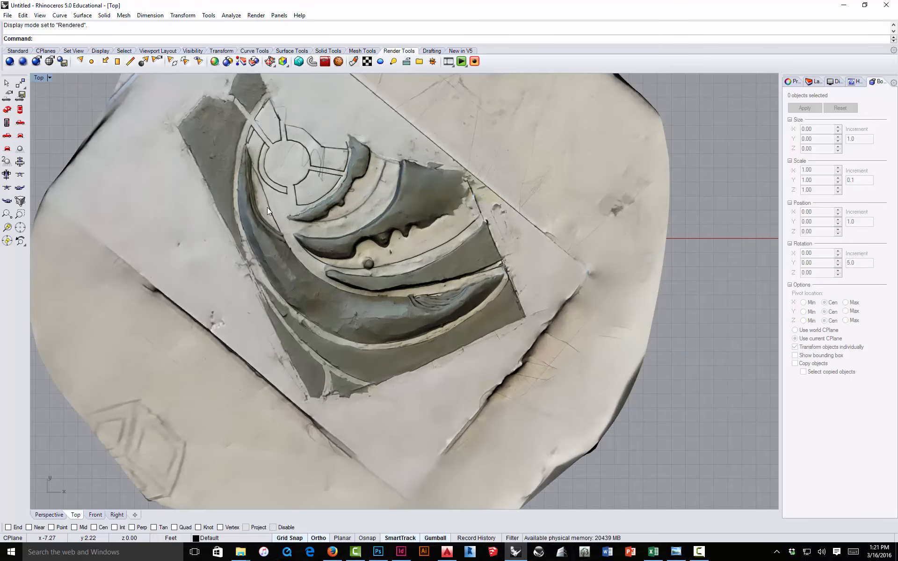
scroll(386, 221, "down", 1)
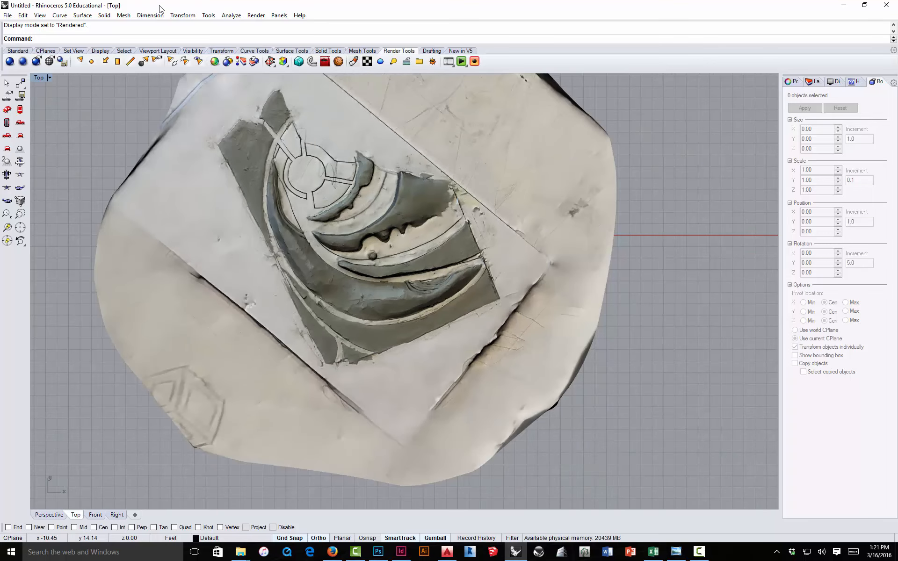
type("Scale")
key("Return")
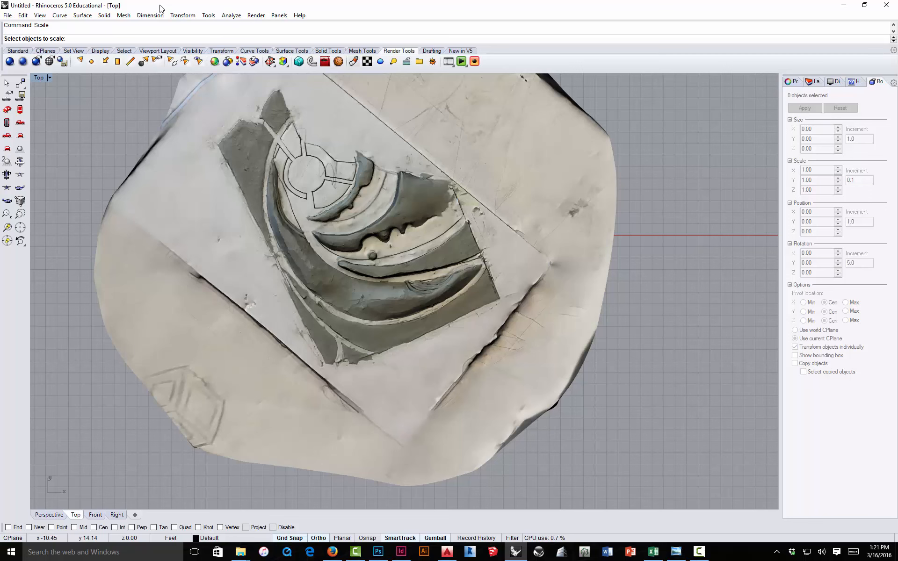
left_click(348, 266)
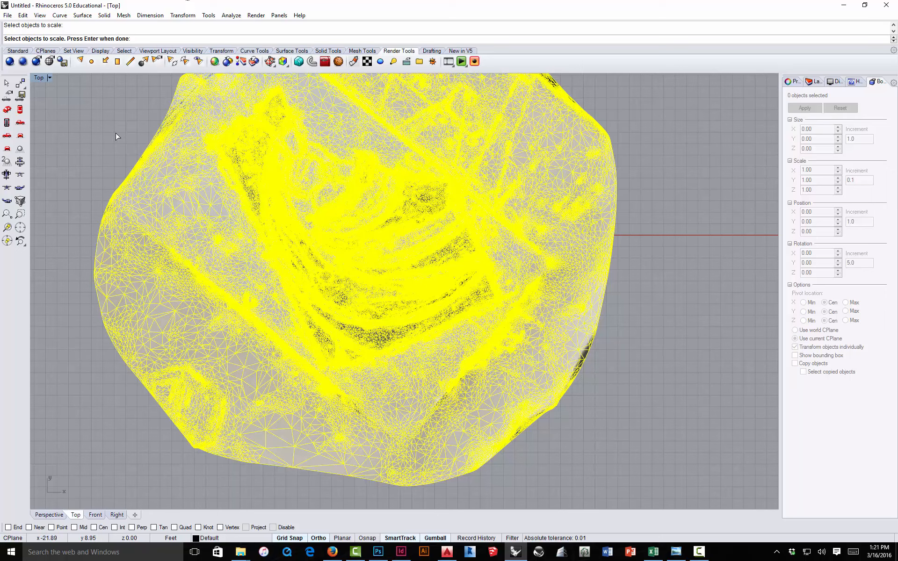
key("Return")
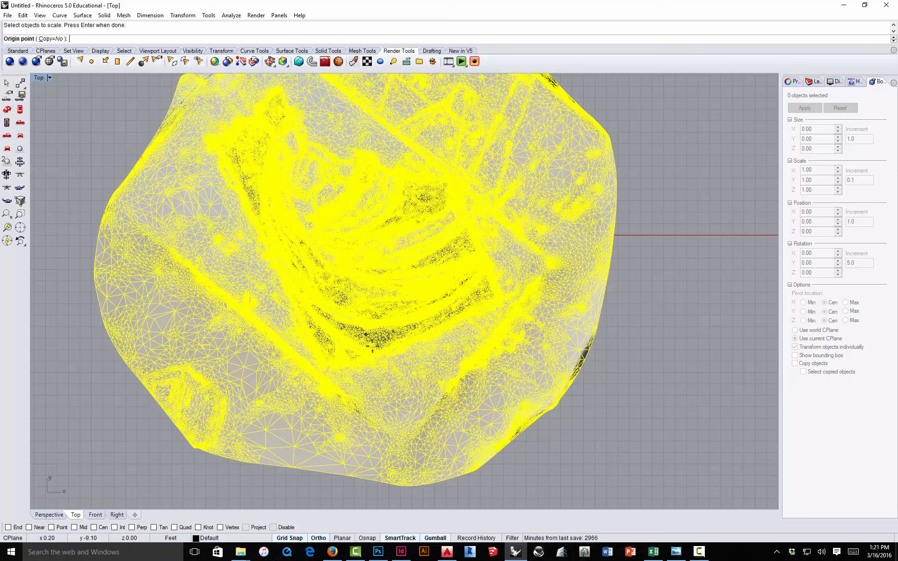
left_click(500, 299)
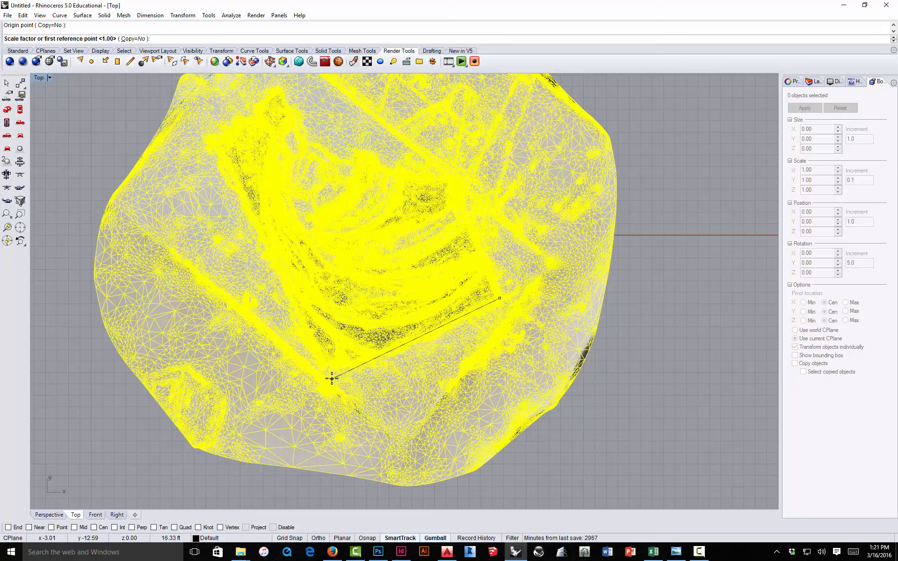
left_click(331, 378)
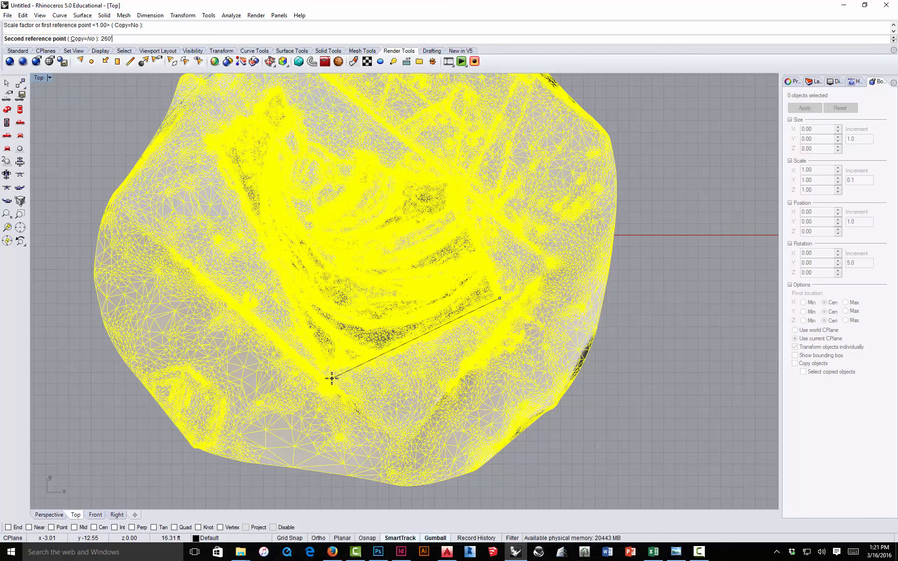
key("Return")
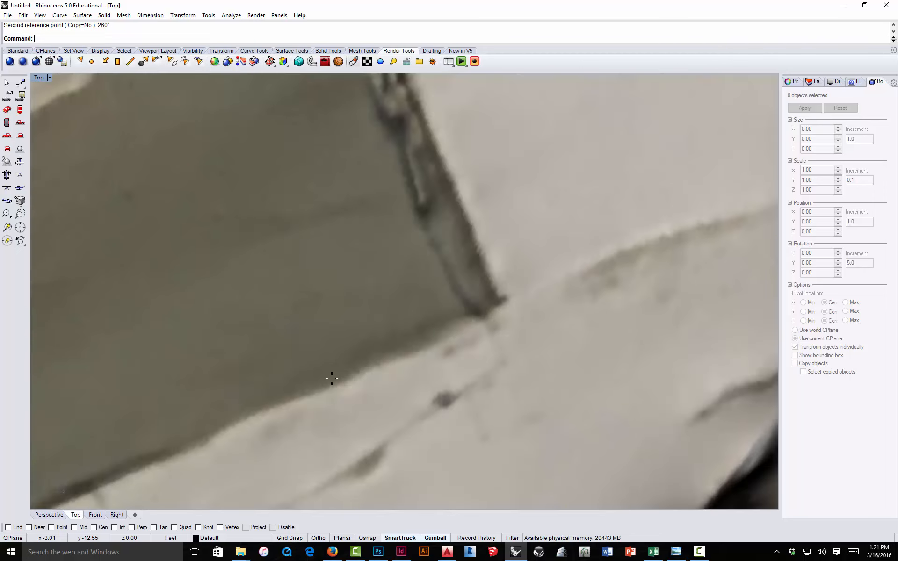
Step: Open the document's Rhino Render properties
scroll(361, 280, "down", 8)
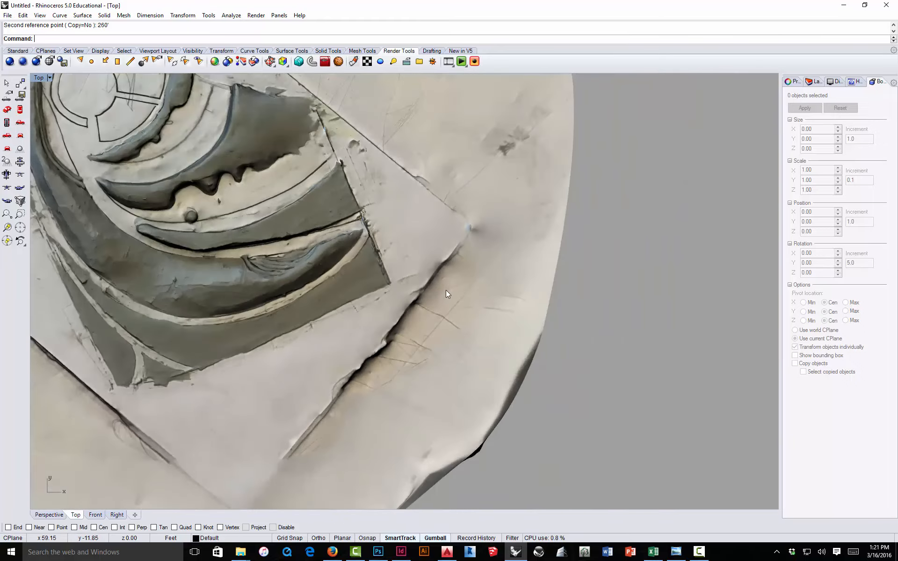
scroll(319, 300, "up", 6)
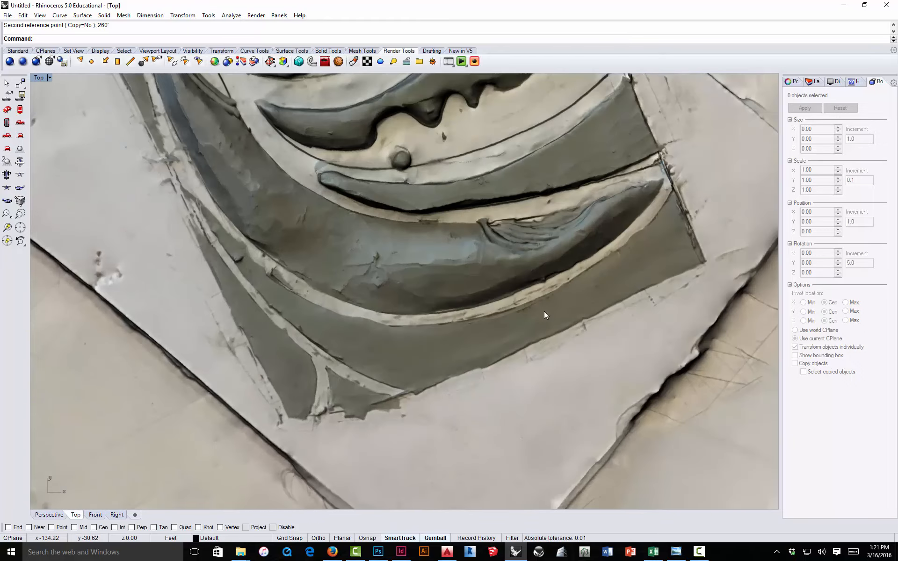
scroll(496, 338, "down", 5)
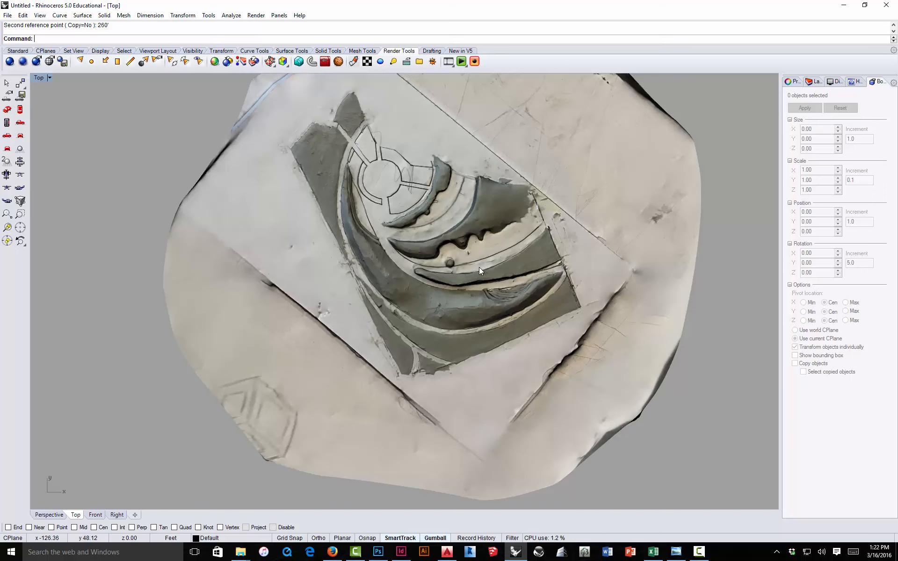
scroll(449, 181, "up", 1)
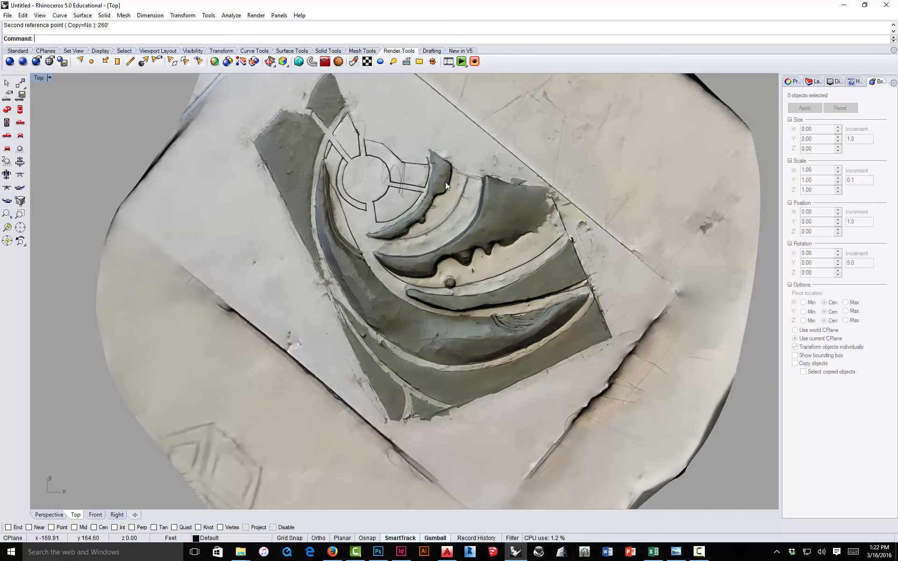
left_click_drag(437, 195, 418, 231)
left_click(256, 15)
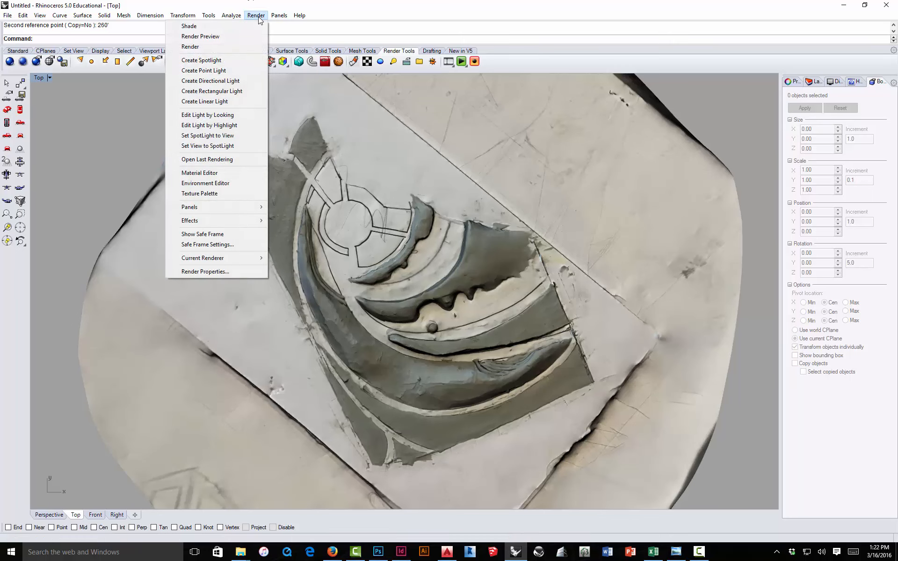
left_click(236, 270)
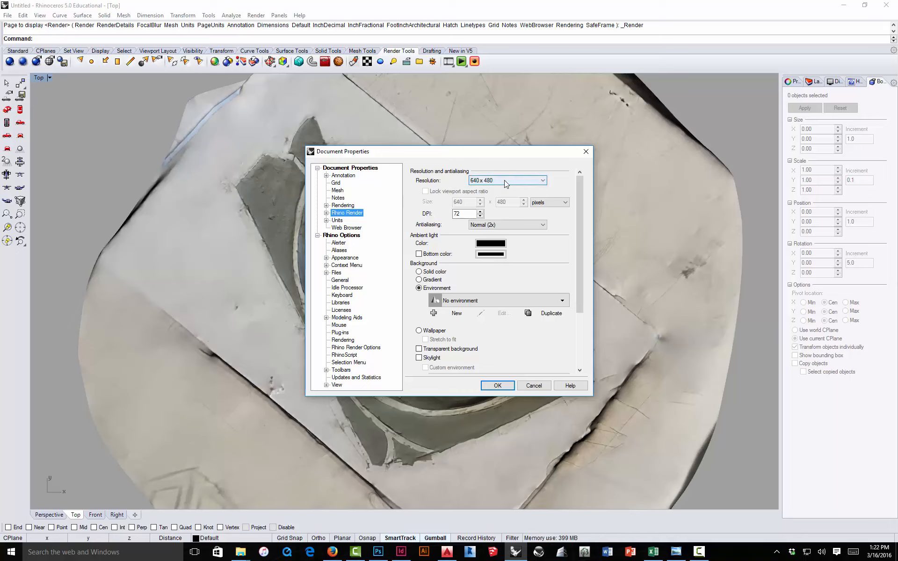
Step: Set the Rhino Render resolution to 1920 x 1080 and the DPI to 150
left_click(537, 183)
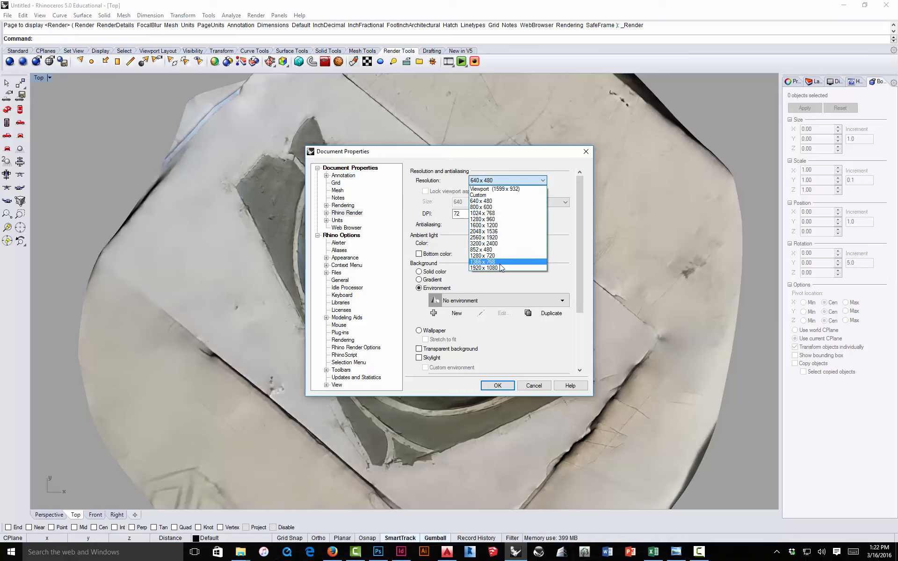
left_click(498, 268)
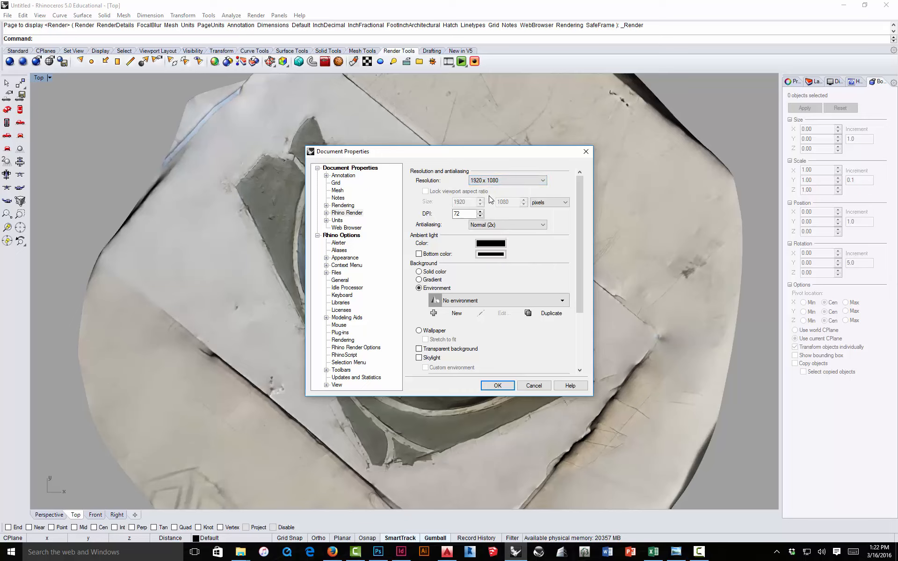
double_click(463, 214)
type("150")
left_click(508, 388)
Step: Render the Top view and maximize the render window
left_click(257, 15)
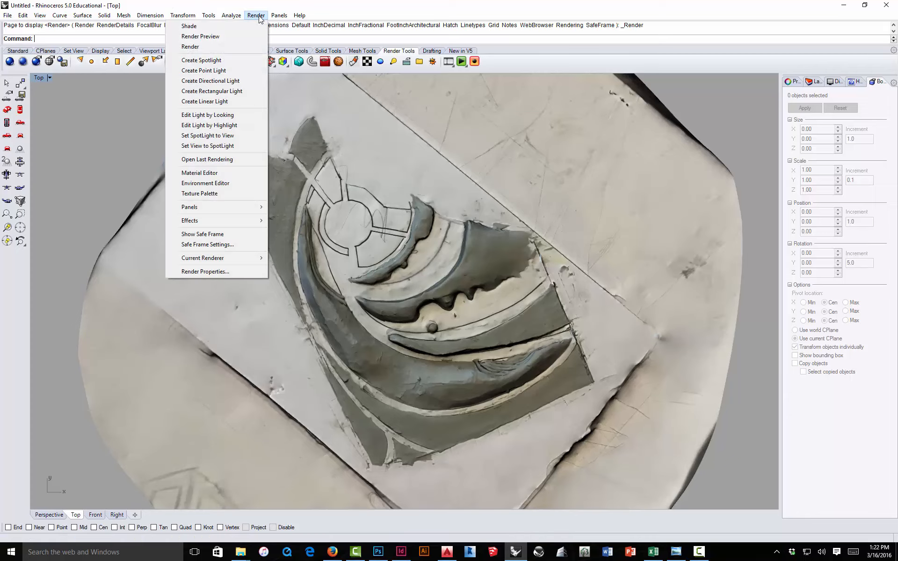
left_click(224, 47)
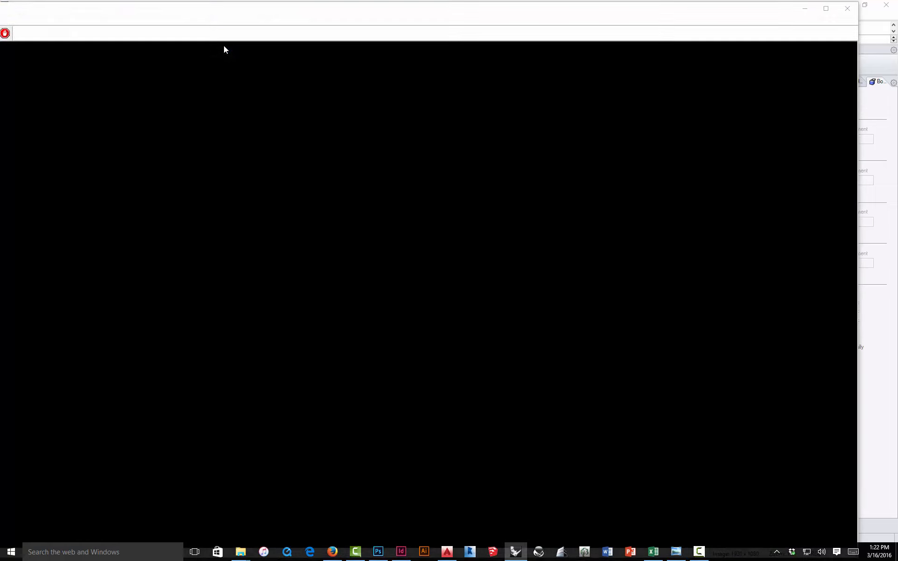
left_click(824, 10)
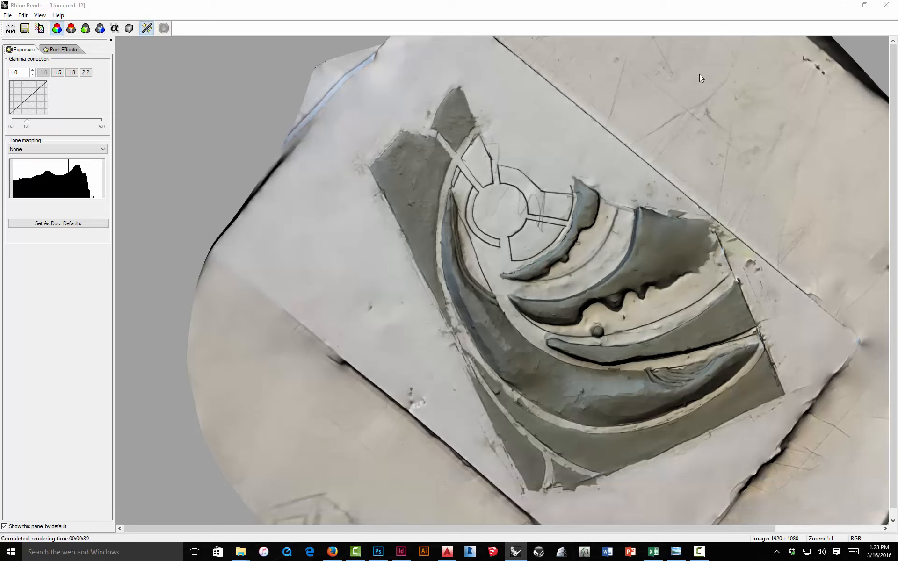
Step: Save the rendering as a JPEG, appending '-top view render' to the existing model rendering file name, and close the render window
left_click(25, 28)
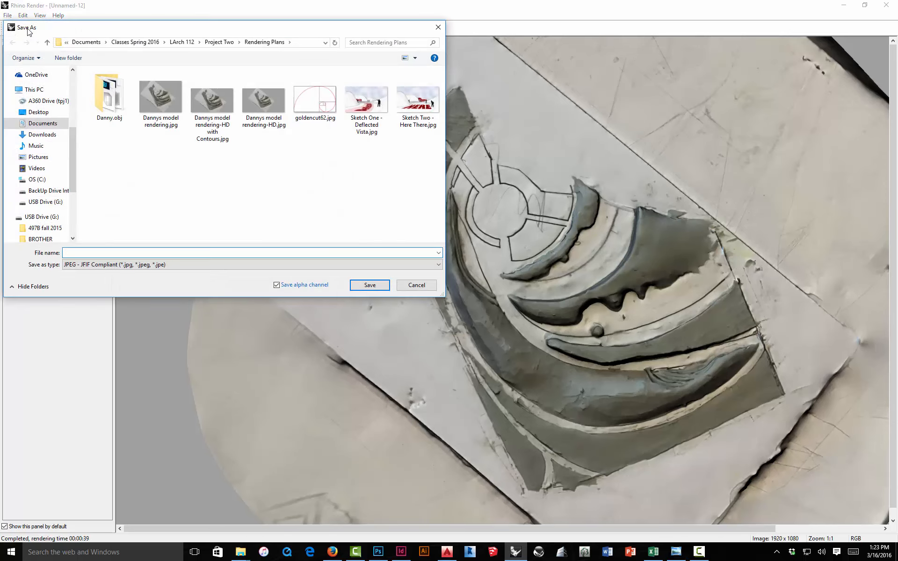
left_click(161, 102)
left_click(105, 253)
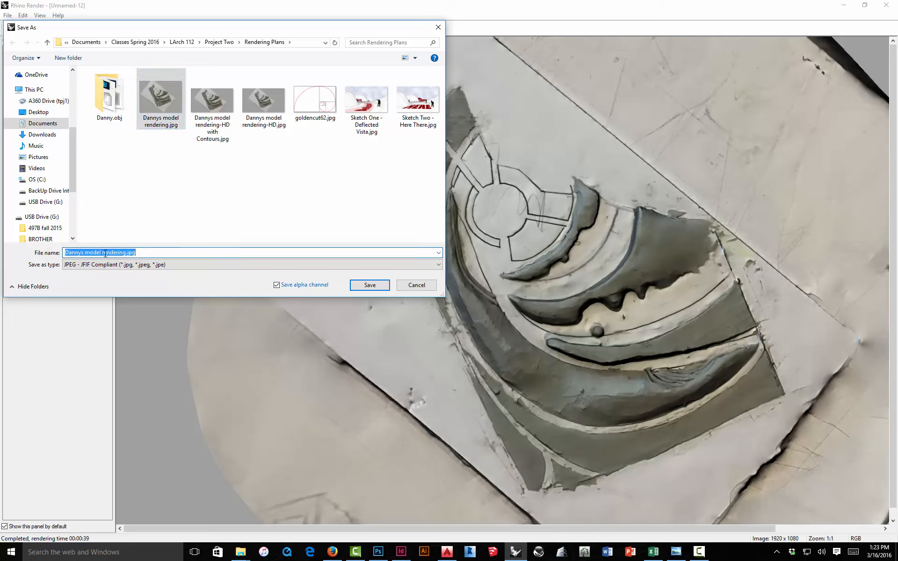
left_click(124, 252)
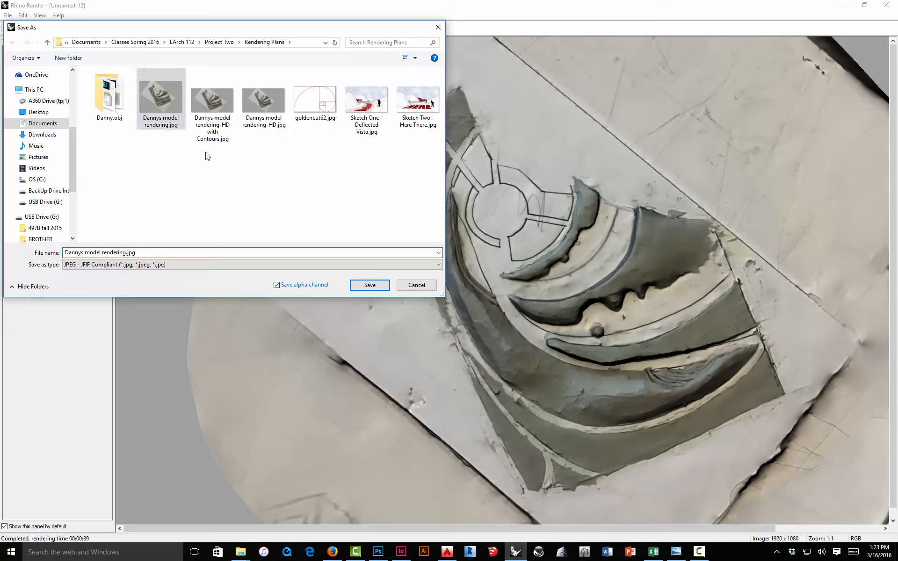
type("-top view ")
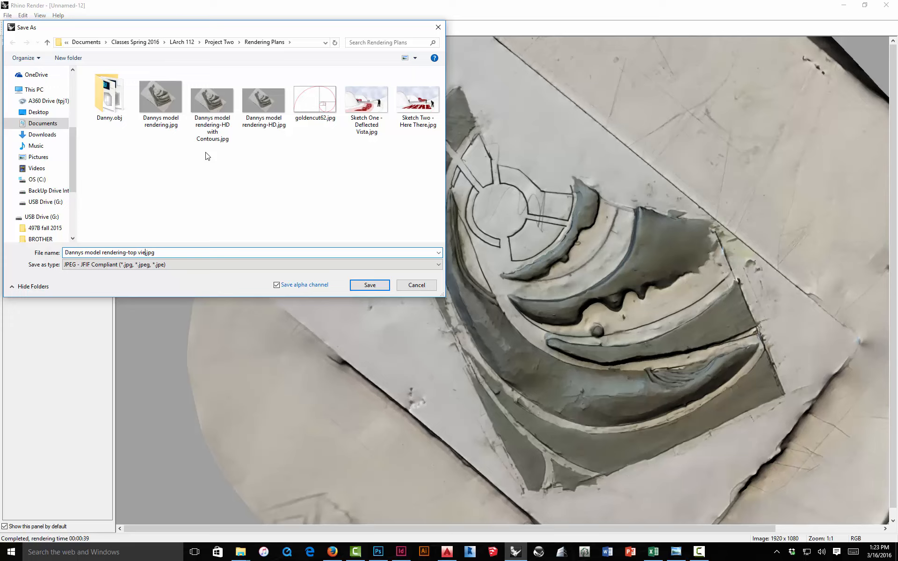
type("wit")
key("BackSpace")
key("BackSpace")
key("BackSpace")
type("with")
left_click(366, 285)
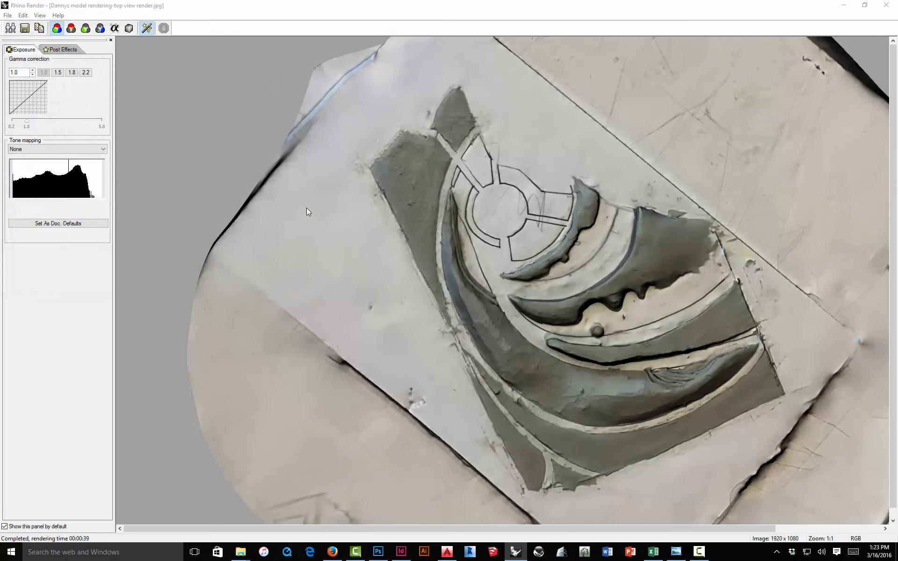
left_click(886, 4)
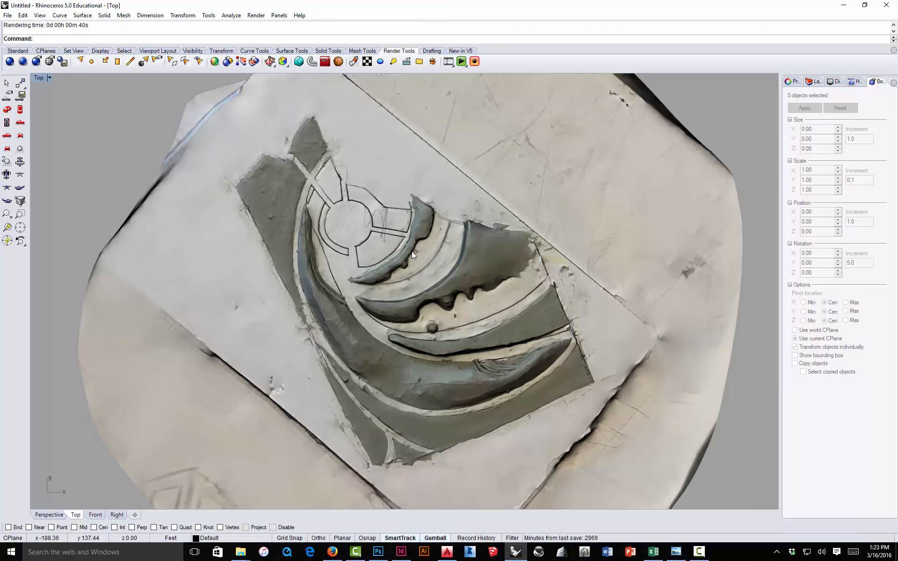
Step: Render a low eye-level view of the landform from the maximized Perspective viewport
scroll(411, 252, "down", 3)
scroll(412, 254, "up", 2)
scroll(417, 277, "up", 2)
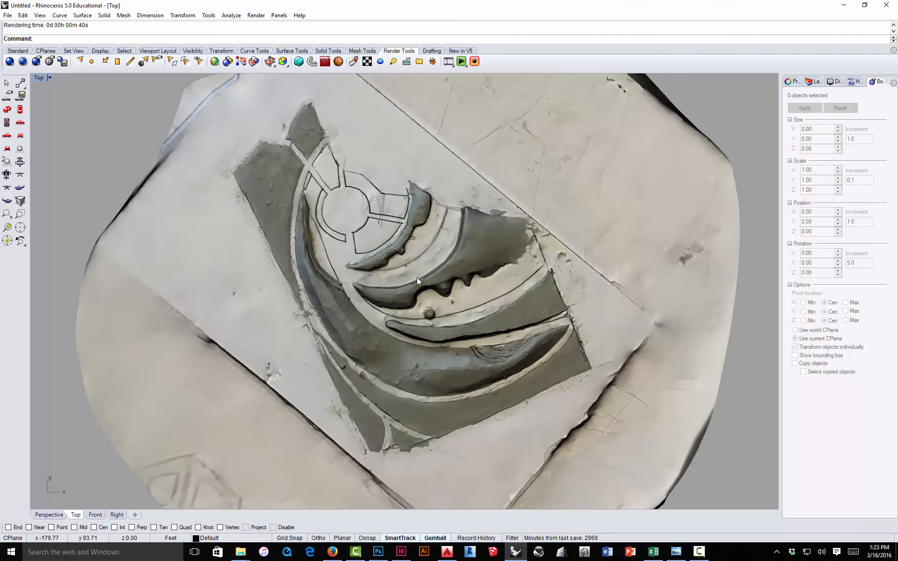
scroll(416, 277, "down", 3)
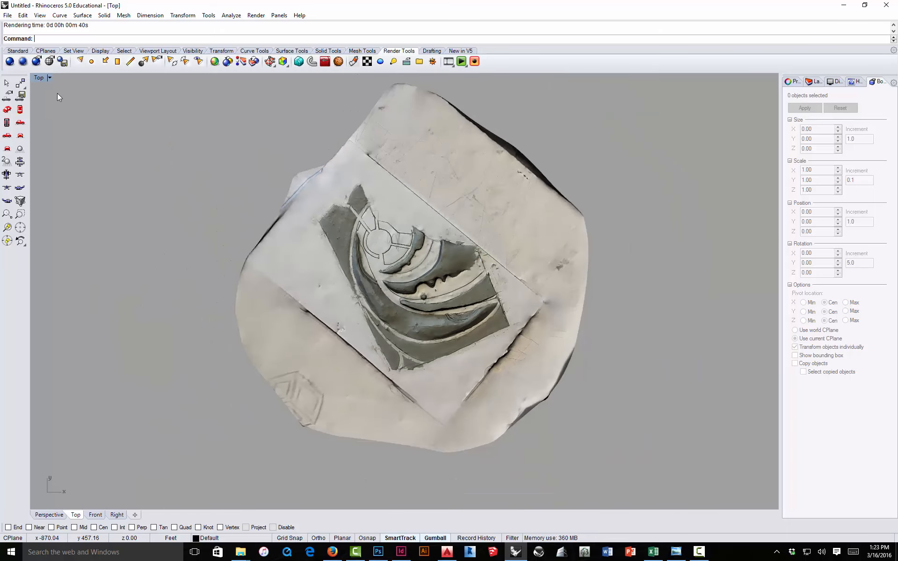
double_click(40, 78)
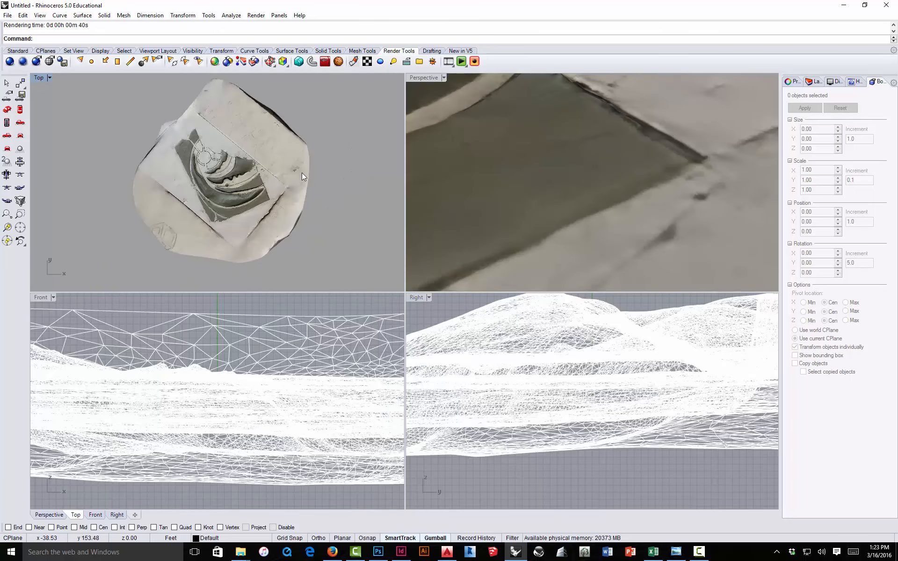
double_click(417, 77)
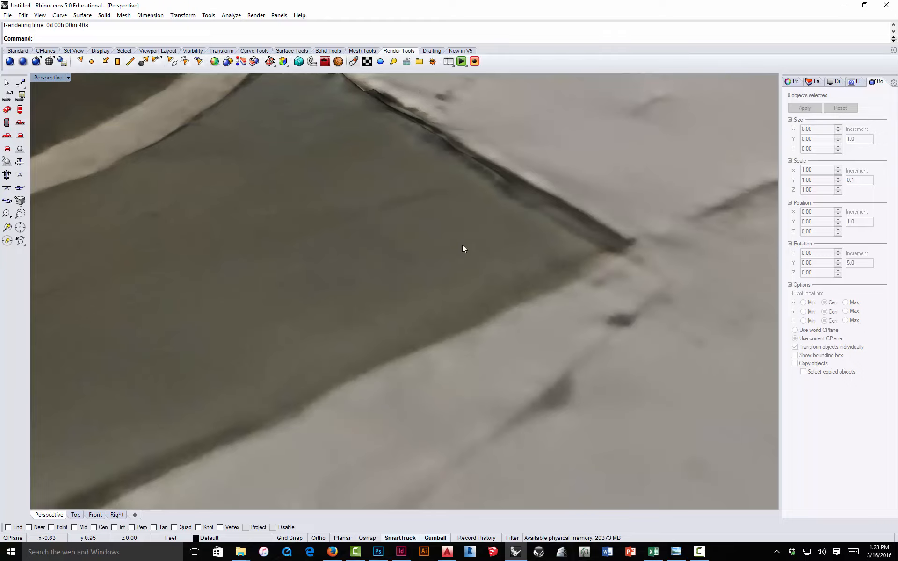
scroll(549, 277, "down", 5)
left_click_drag(549, 276, 458, 272)
scroll(440, 290, "up", 8)
left_click_drag(425, 311, 389, 289)
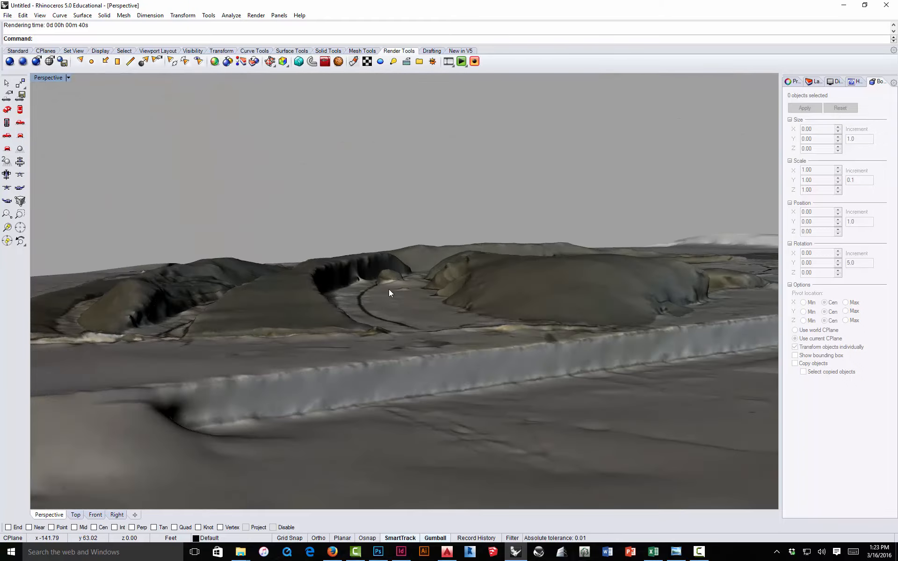
scroll(389, 281, "up", 8)
scroll(393, 283, "up", 6)
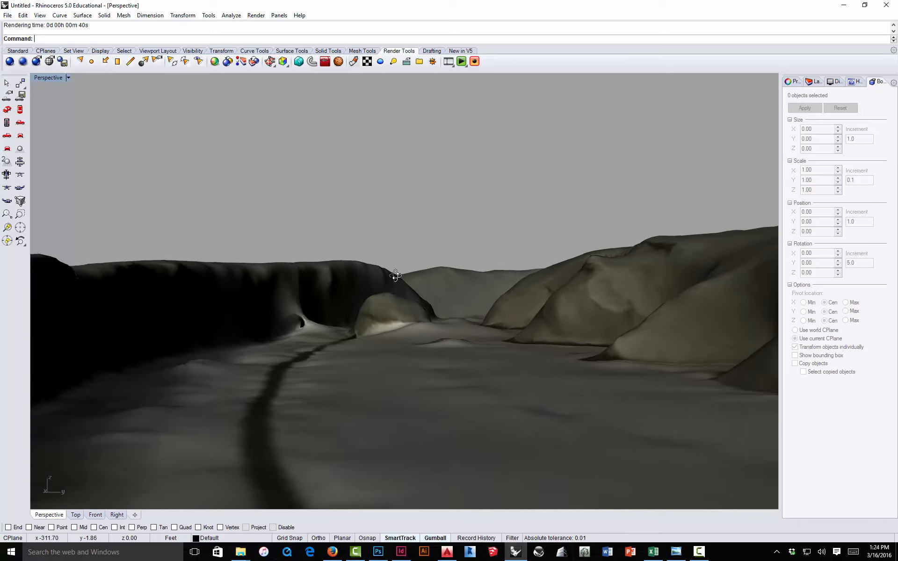
key("ctrl+r")
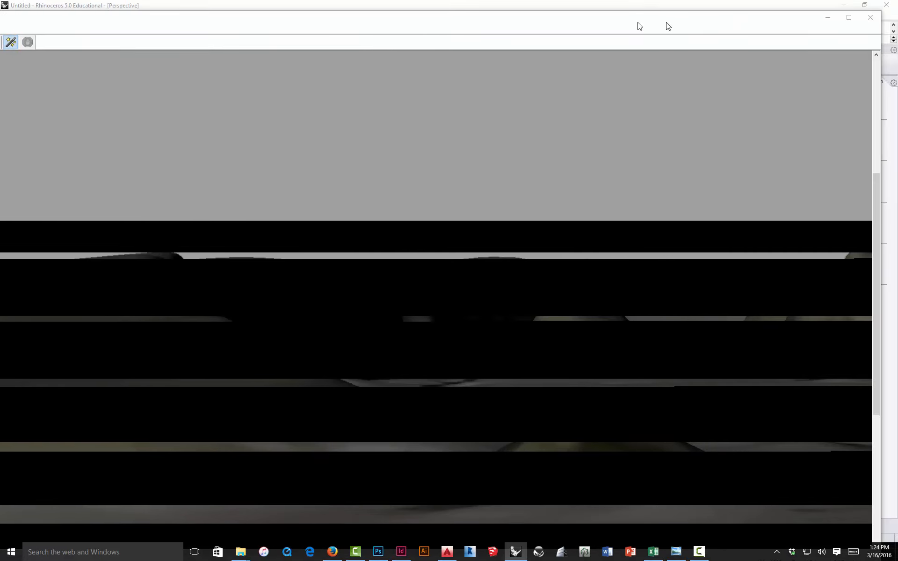
left_click(830, 18)
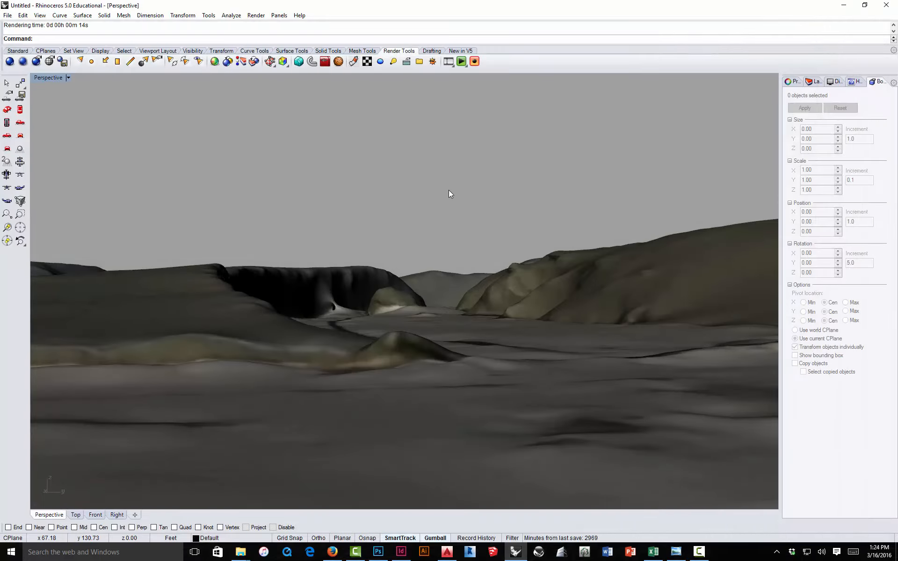
scroll(414, 223, "down", 10)
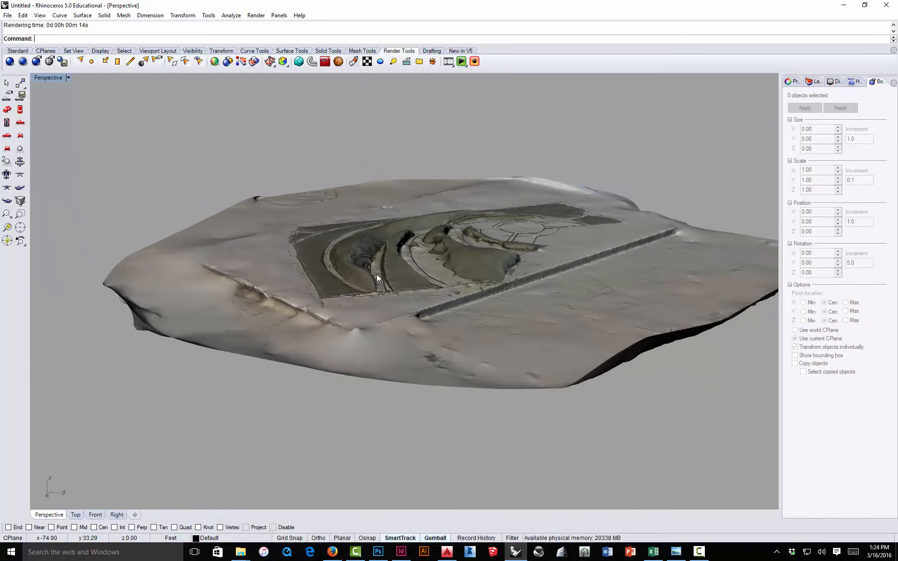
mouse_move(391, 213)
left_mouse_down()
mouse_move(414, 229)
mouse_move(417, 265)
mouse_move(405, 246)
mouse_move(468, 253)
mouse_move(456, 236)
mouse_move(405, 218)
left_mouse_up()
scroll(461, 235, "up", 6)
scroll(438, 237, "down", 6)
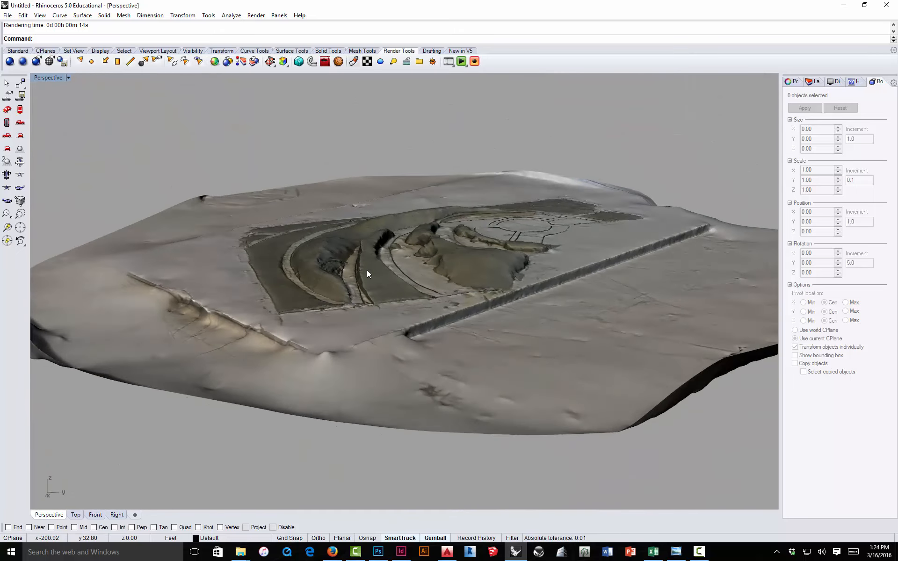
Step: Switch to Photoshop and hide Layer 0 in the model rendering document
left_click(378, 553)
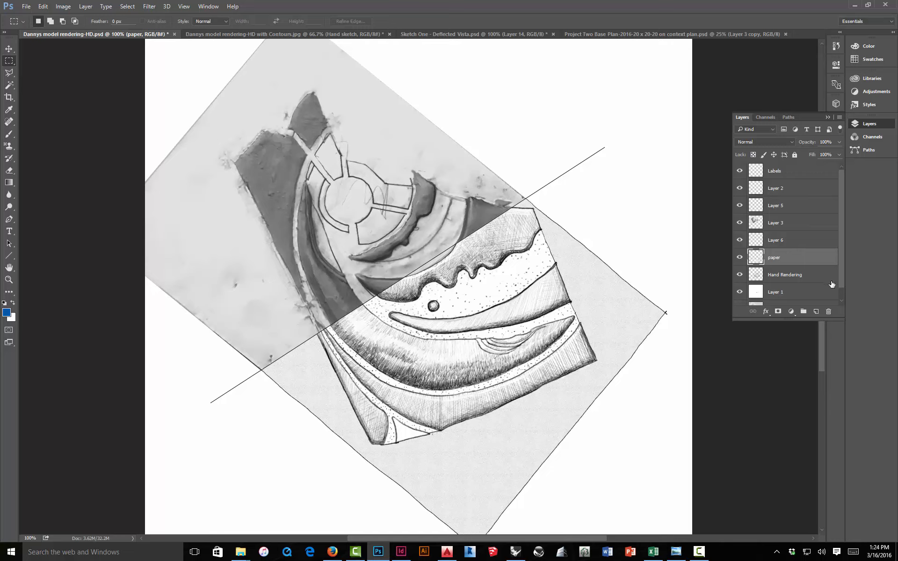
scroll(838, 276, "down", 1)
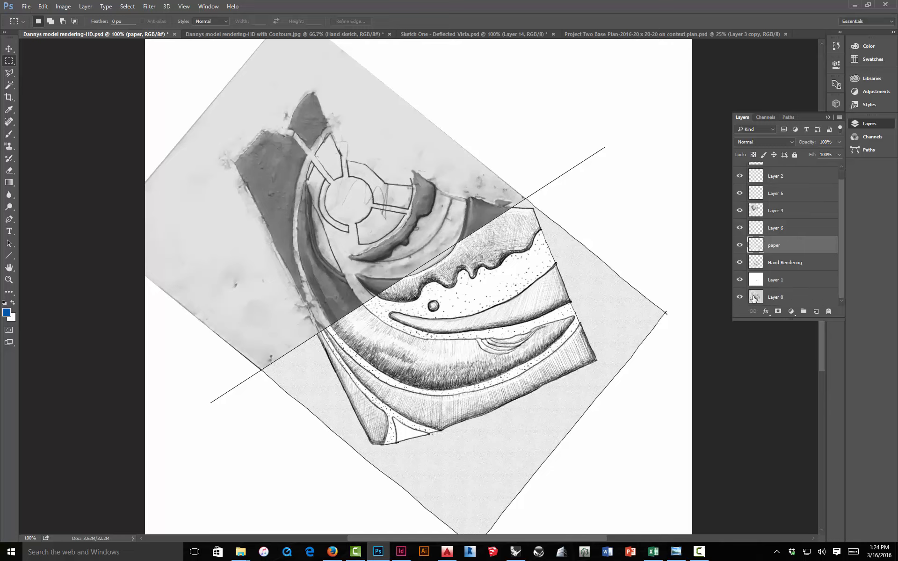
left_click(739, 298)
key("ctrl+plus")
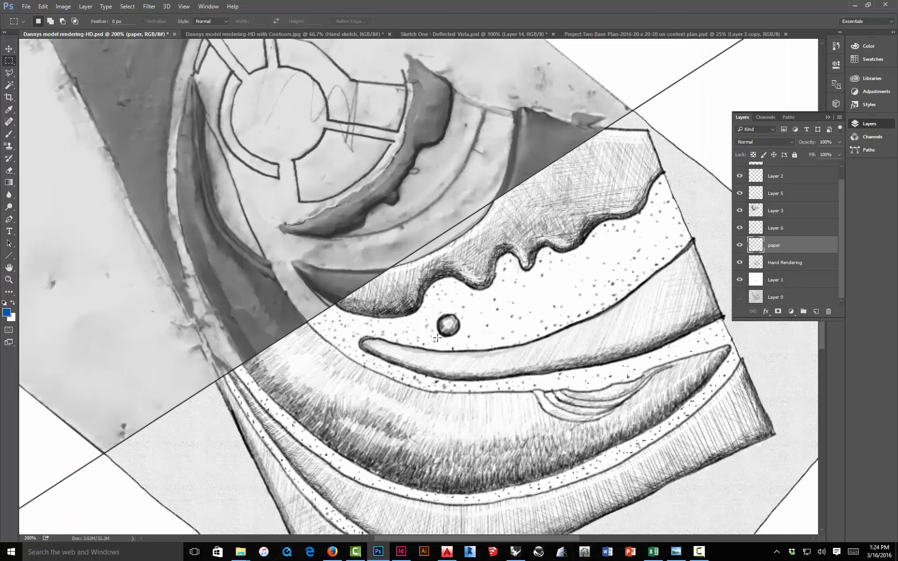
key("ctrl+minus")
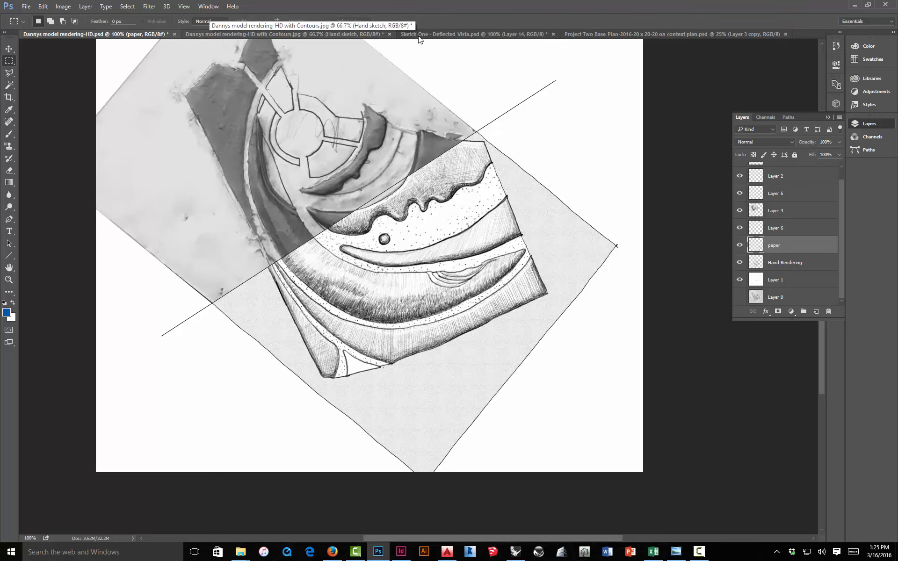
Step: View the base plan document enlarged
left_click(620, 35)
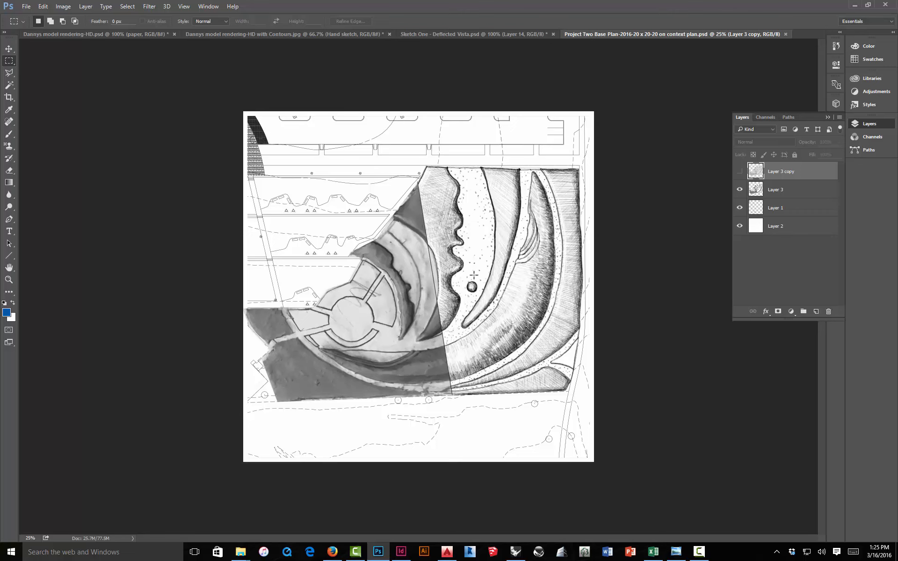
key("ctrl+plus")
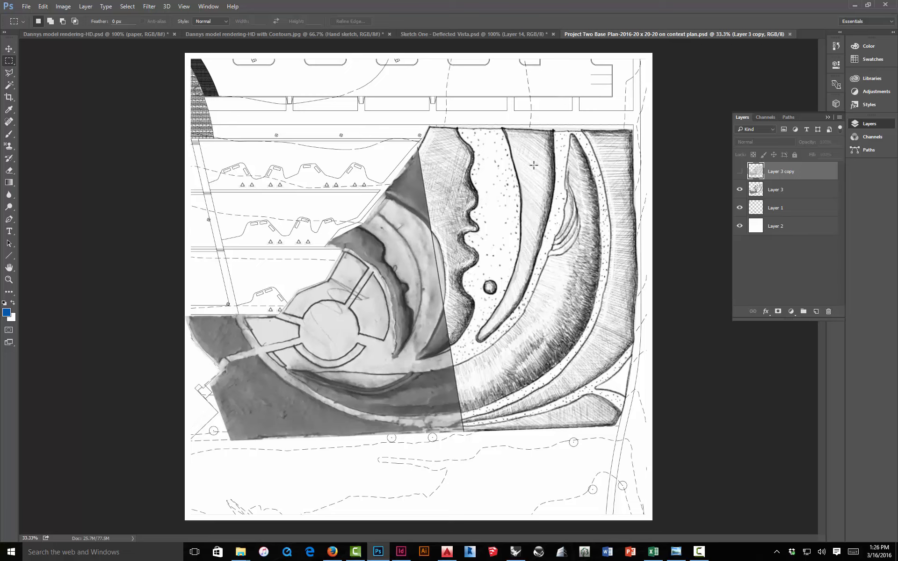
Step: Turn on Layer 1 beneath the hand sketch in the rendering with contours document
left_click(290, 33)
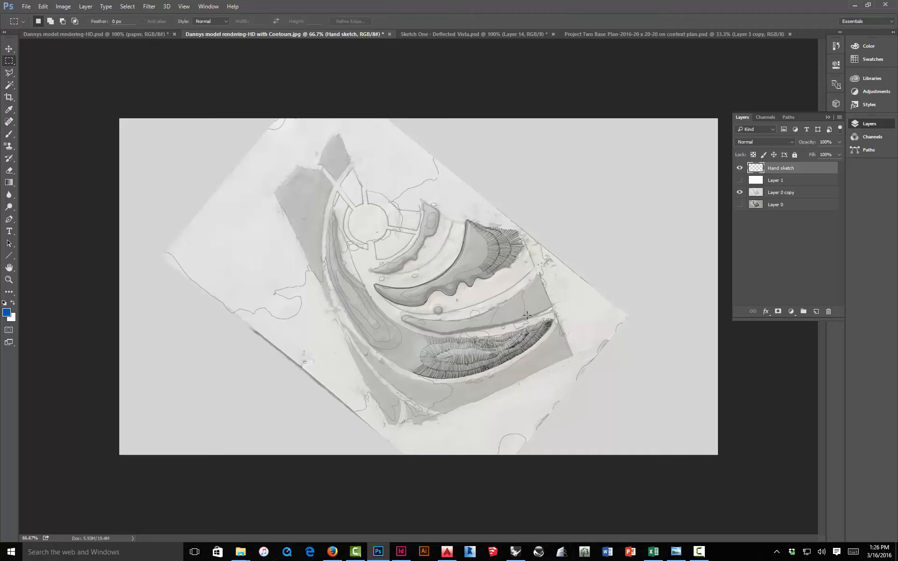
left_click(740, 180)
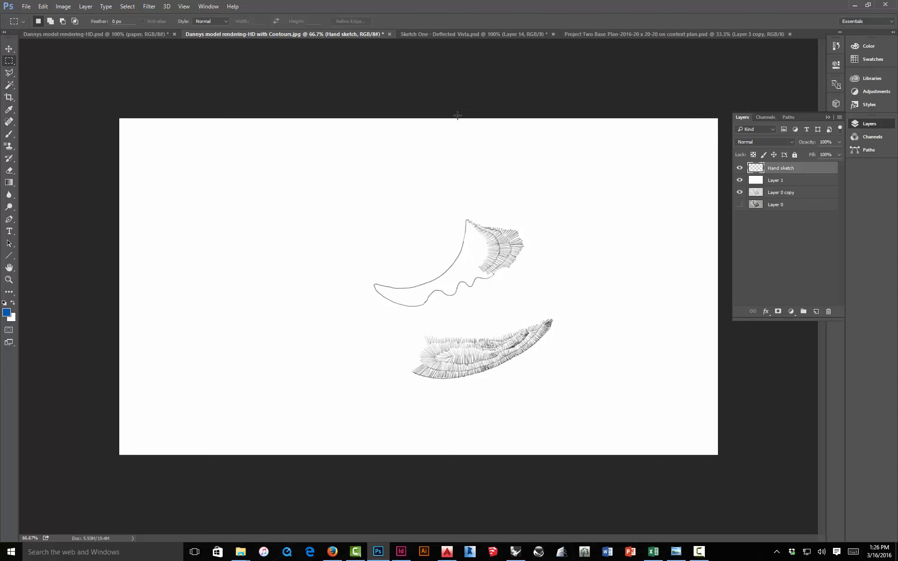
Step: In the Sketch One - Deflected Vista document, hide Layer 8 and add a new layer
left_click(150, 34)
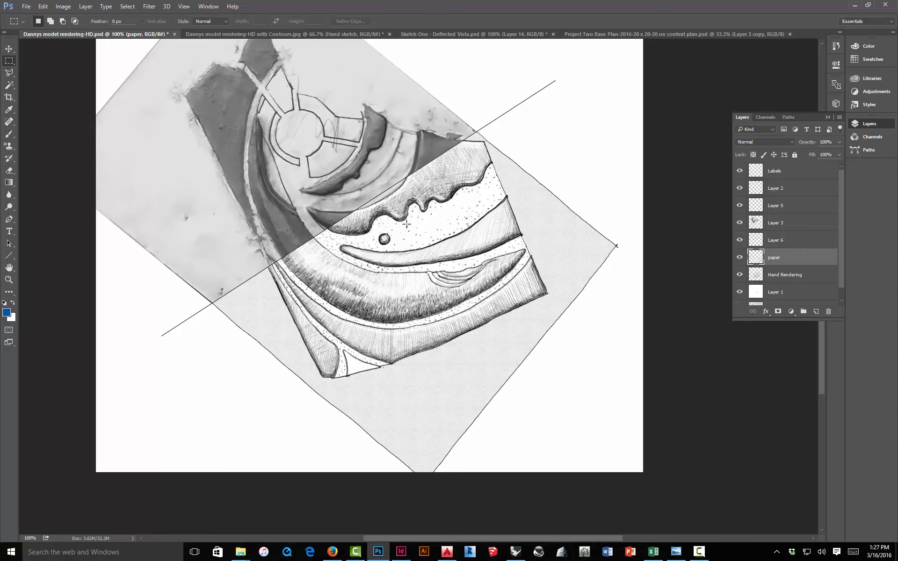
left_click(437, 36)
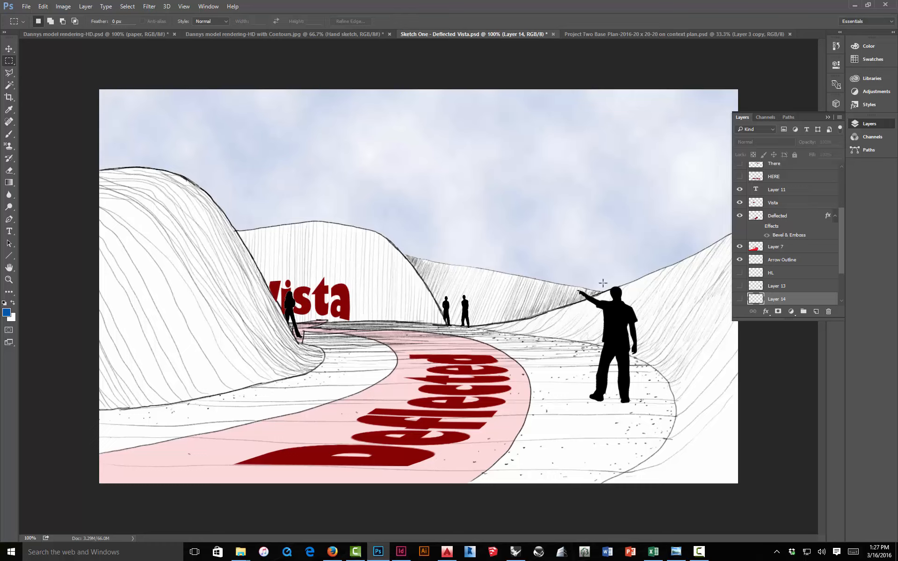
left_click_drag(838, 214, 841, 179)
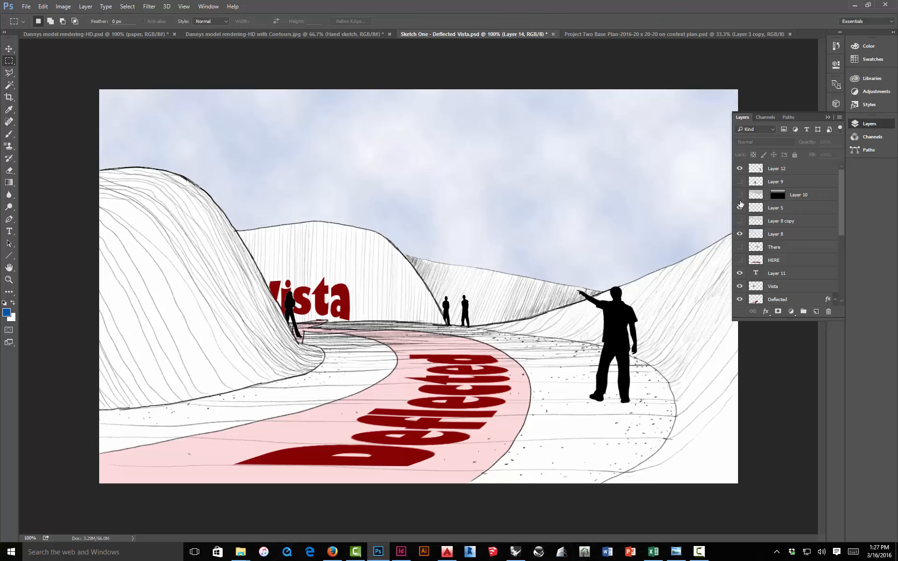
left_click(740, 234)
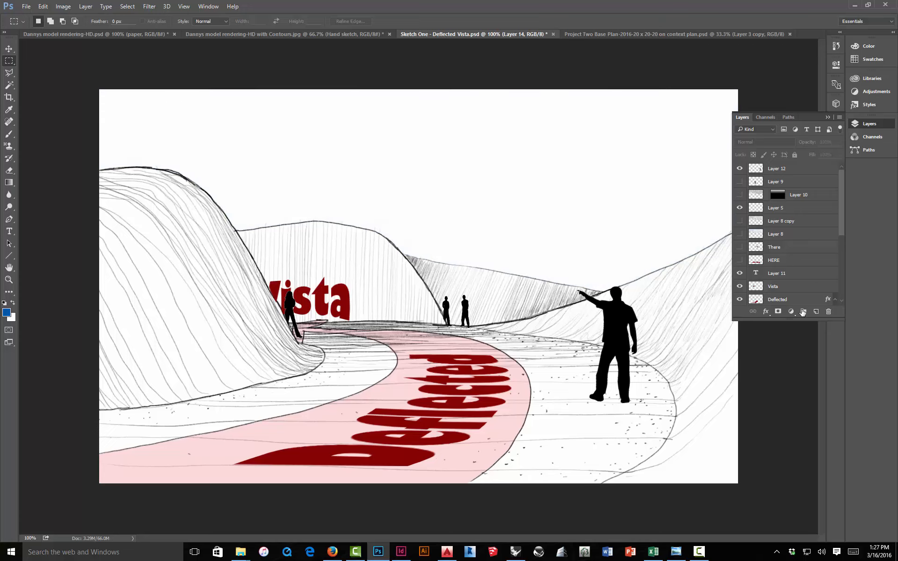
left_click(816, 312)
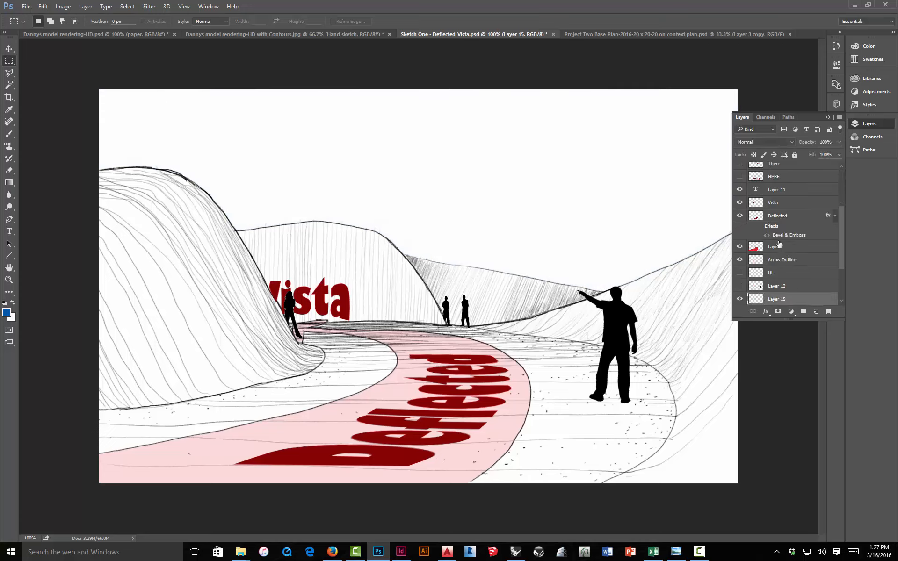
Step: Select the empty sky area of the sketch with the Magic Wand tool, sampling all layers
scroll(780, 243, "down", 3)
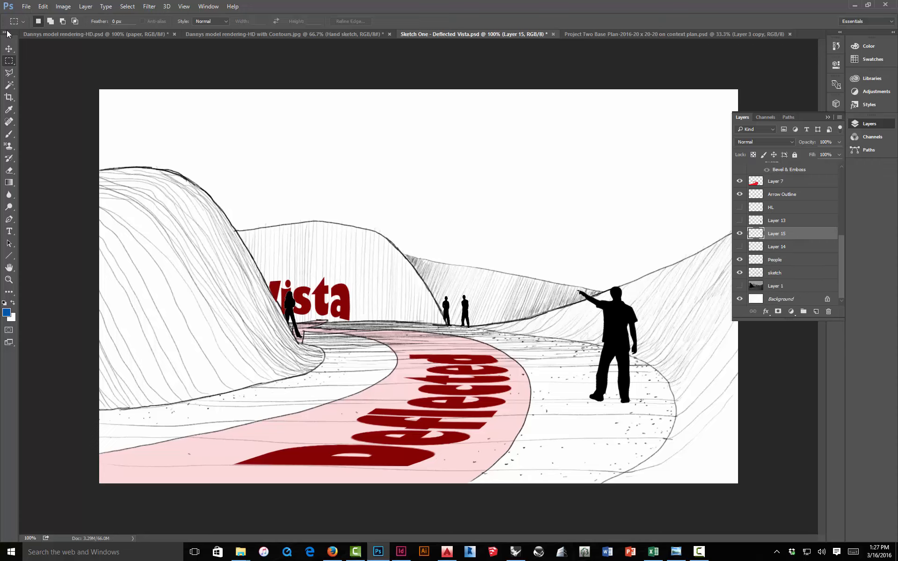
left_click(10, 88)
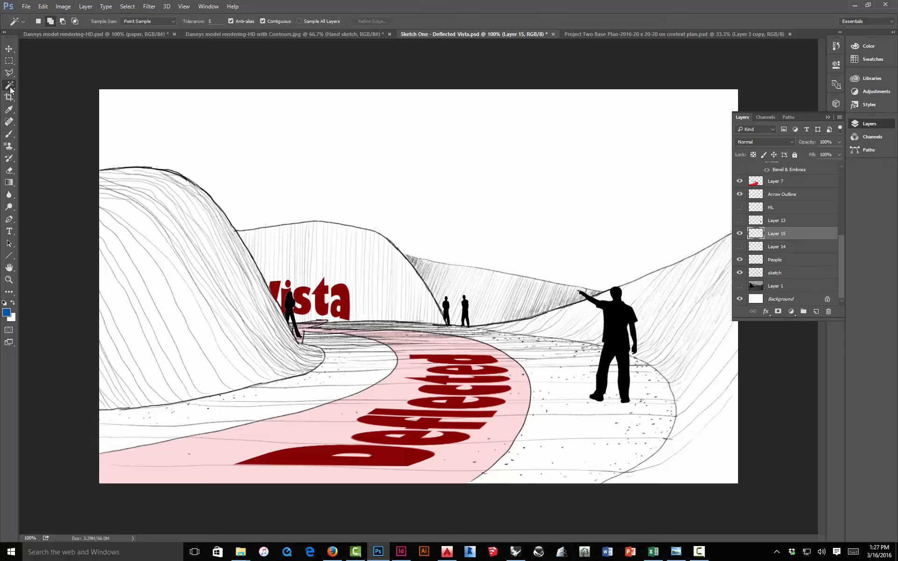
left_click(300, 21)
left_click(150, 6)
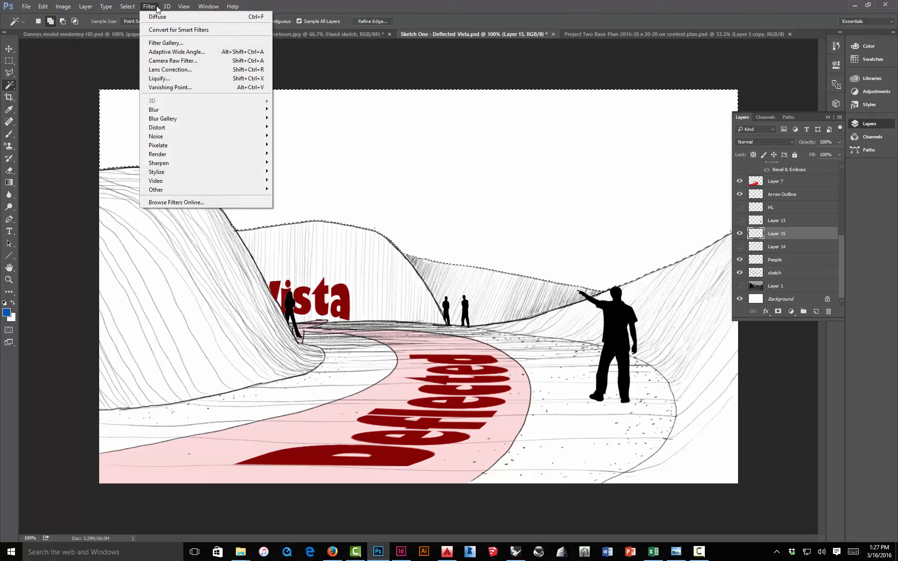
mouse_move(170, 154)
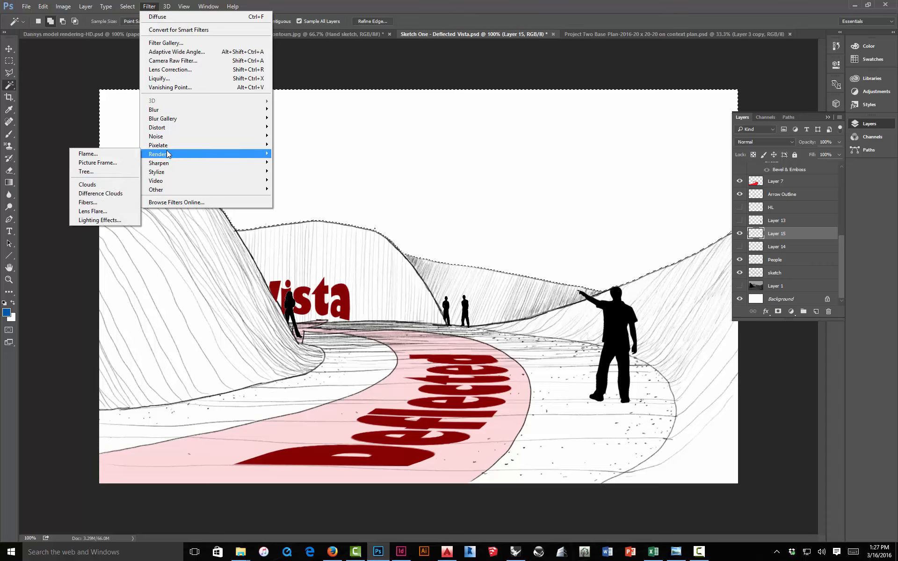
left_click(53, 161)
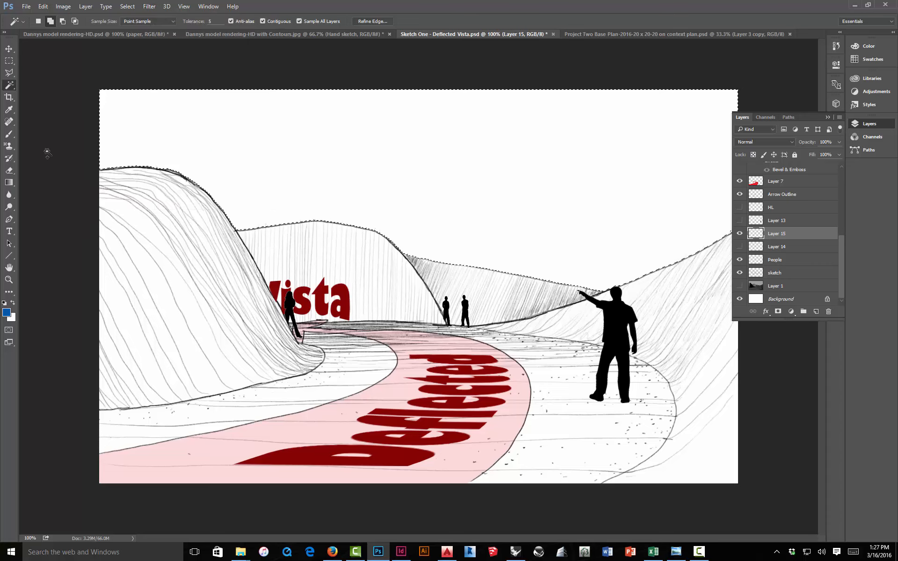
Step: Swap the foreground and background colours and add the remaining sky areas to the selection
left_click(7, 313)
left_click_drag(357, 167, 356, 153)
left_click(536, 145)
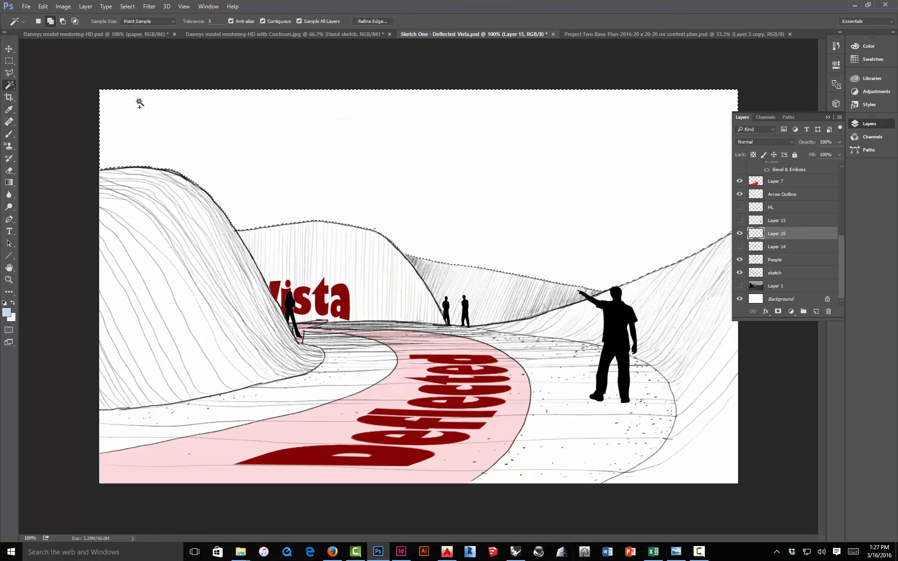
Step: Fill the selected sky with the Clouds render filter and deselect
left_click(150, 6)
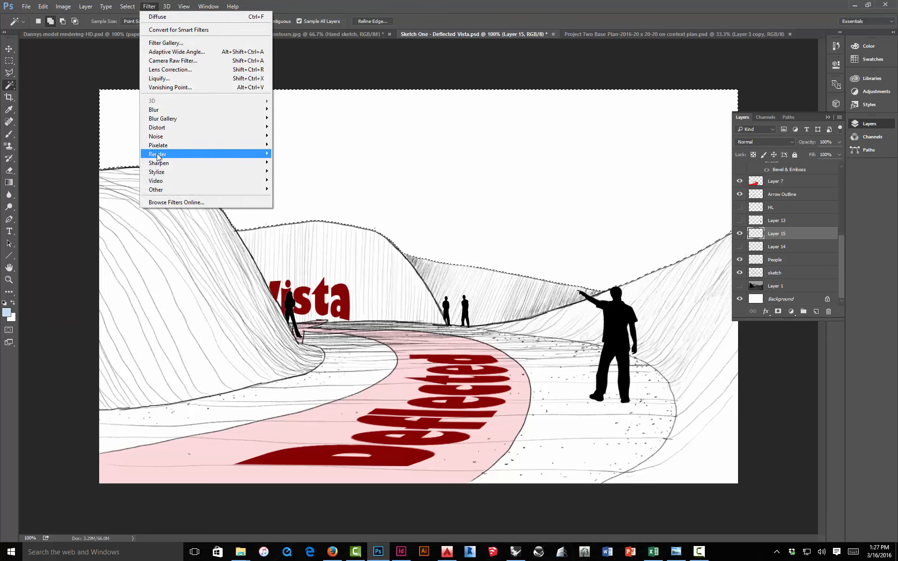
mouse_move(157, 156)
left_click(87, 185)
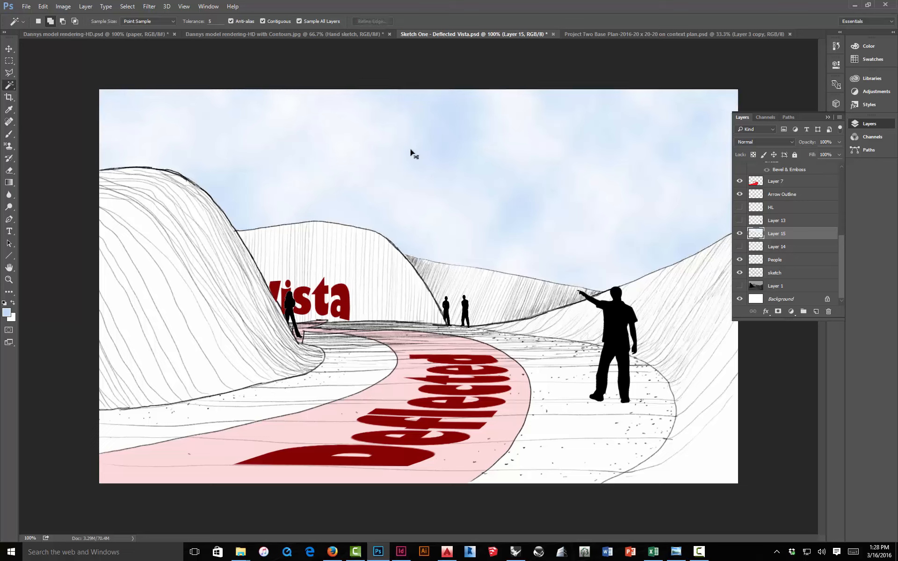
key("ctrl+d")
Step: Switch to InDesign and inspect the Project 2 Demo layout's renderings up close
left_click(827, 117)
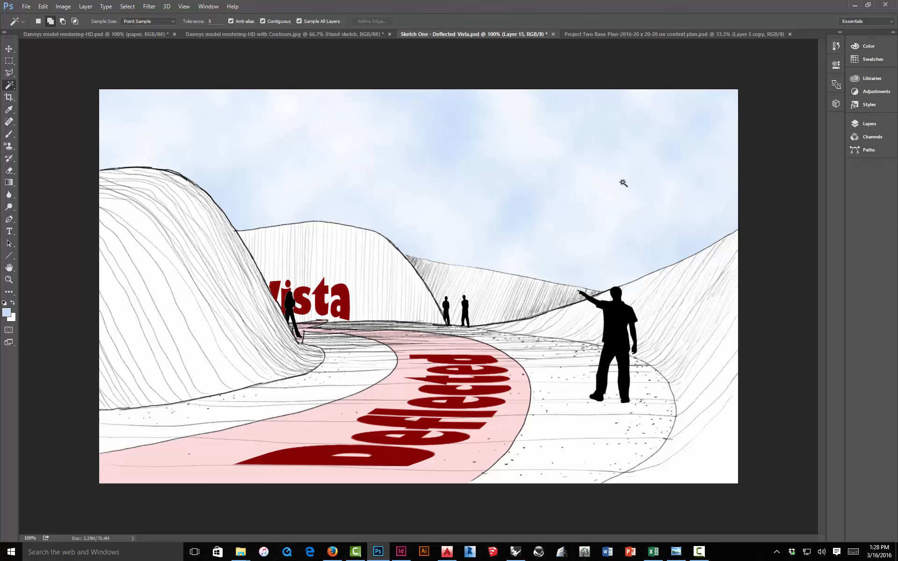
left_click(401, 552)
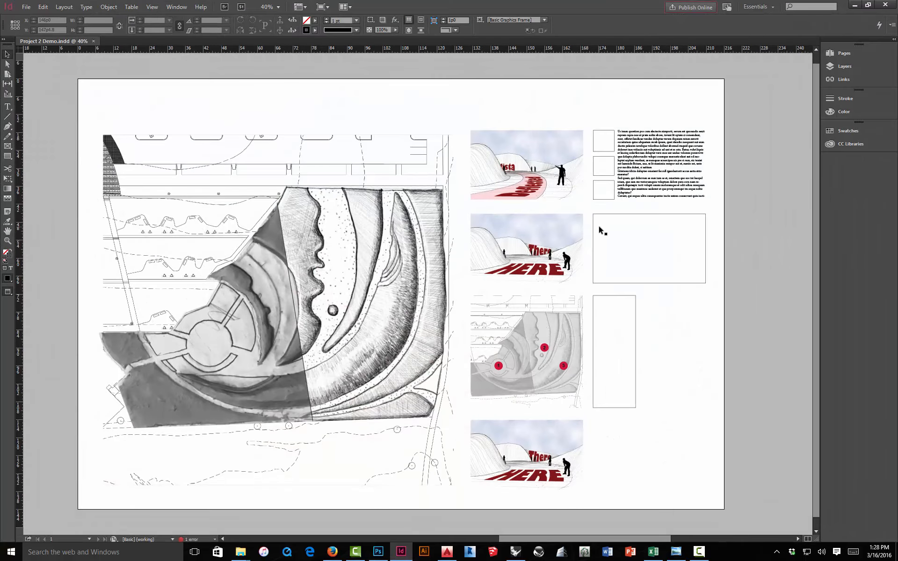
key("ctrl+=")
key("ctrl+=")
key("ctrl+=")
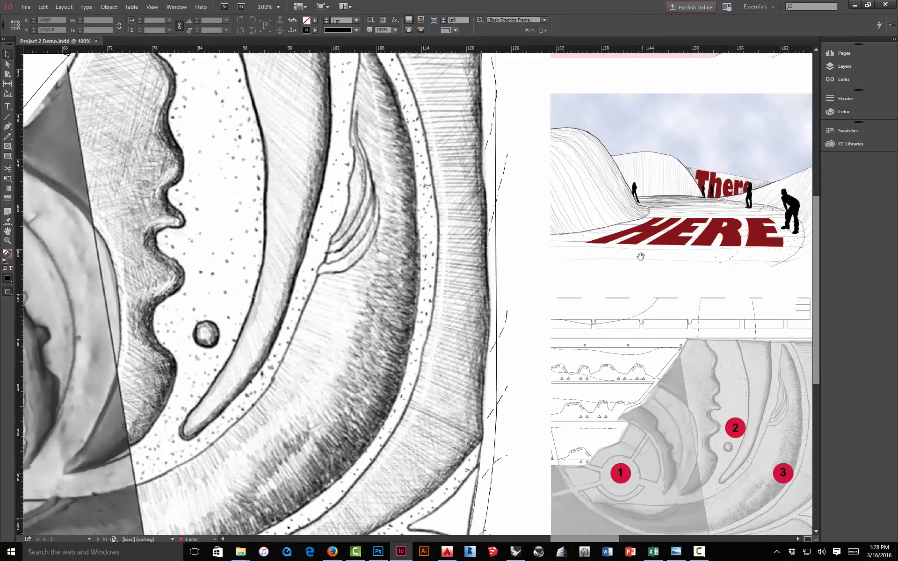
left_click_drag(641, 256, 374, 448)
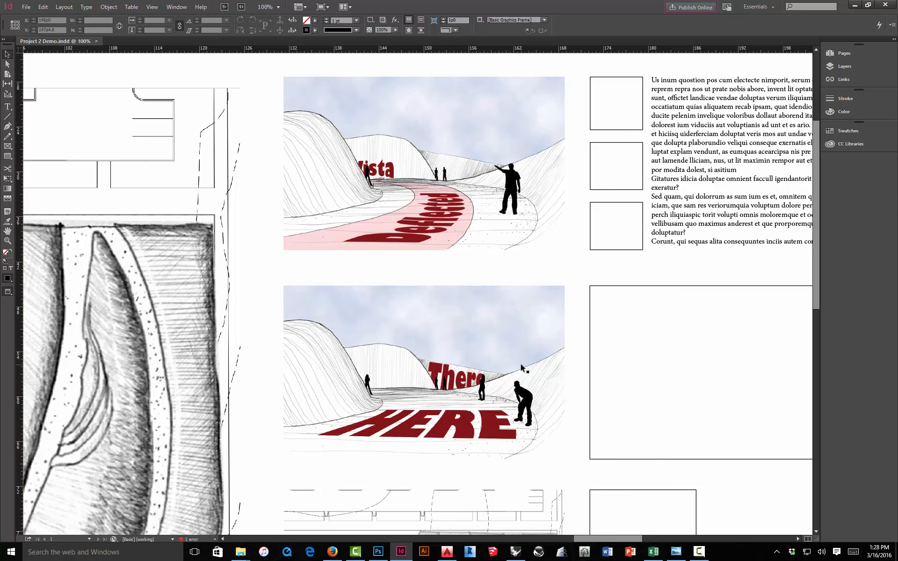
Step: Examine the whole board layout with its plan and rendering panels at different zoom levels
key("ctrl+minus")
key("ctrl+minus")
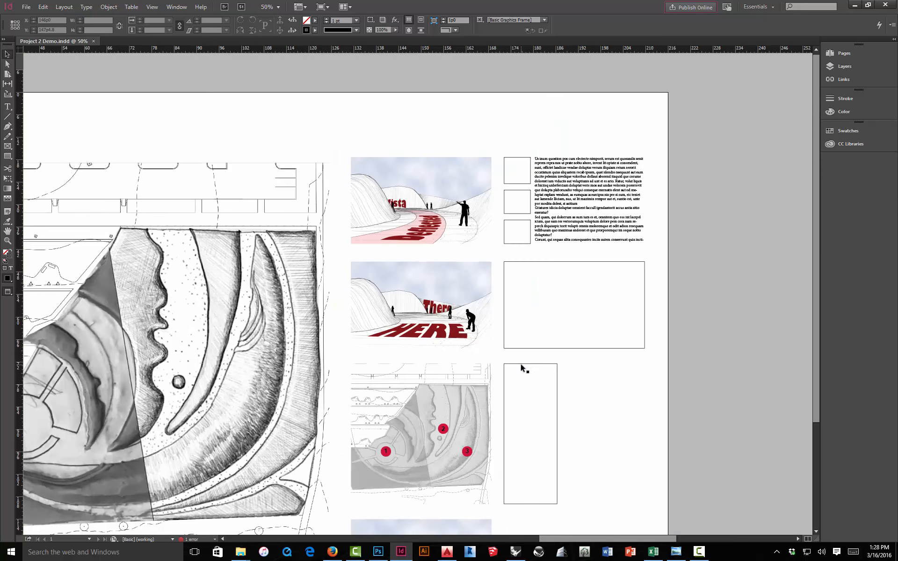
left_click_drag(359, 369, 523, 325)
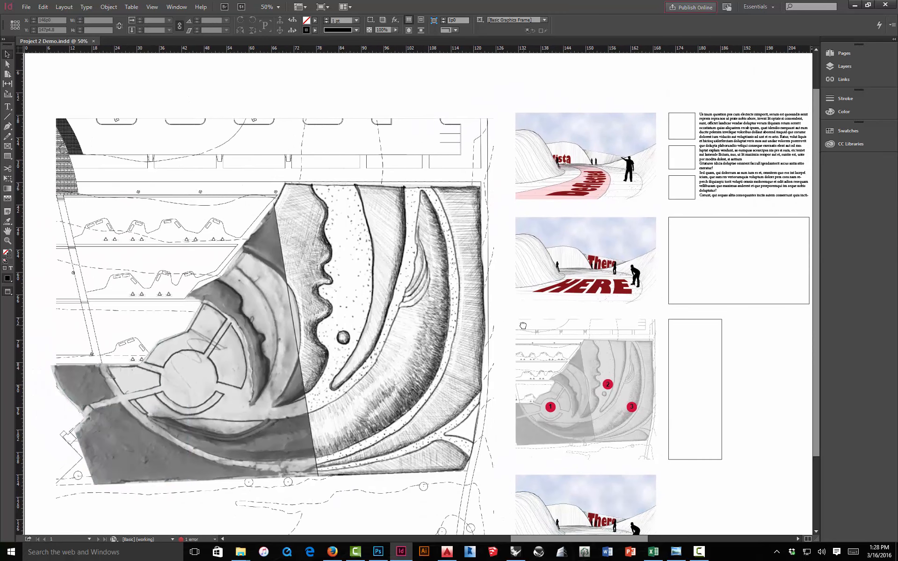
key("ctrl+minus")
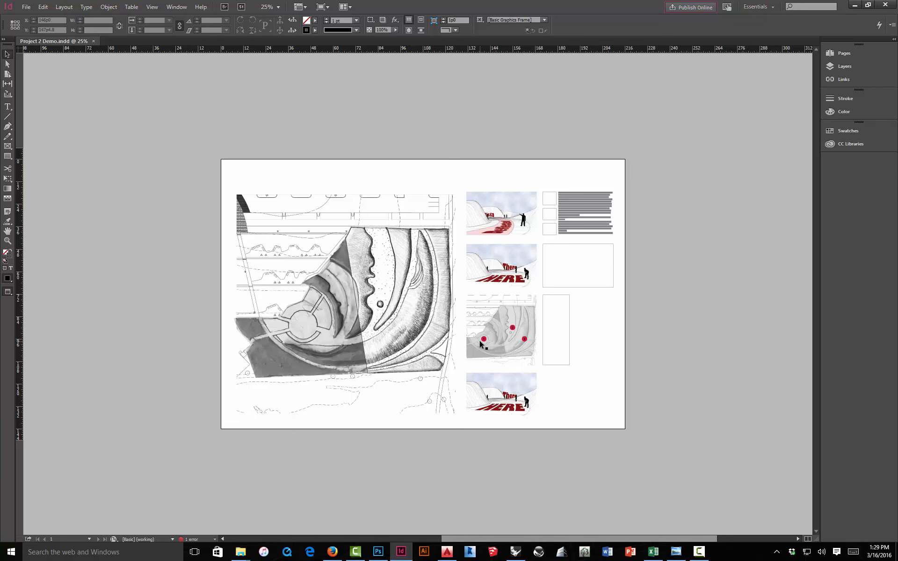
key("ctrl+equal")
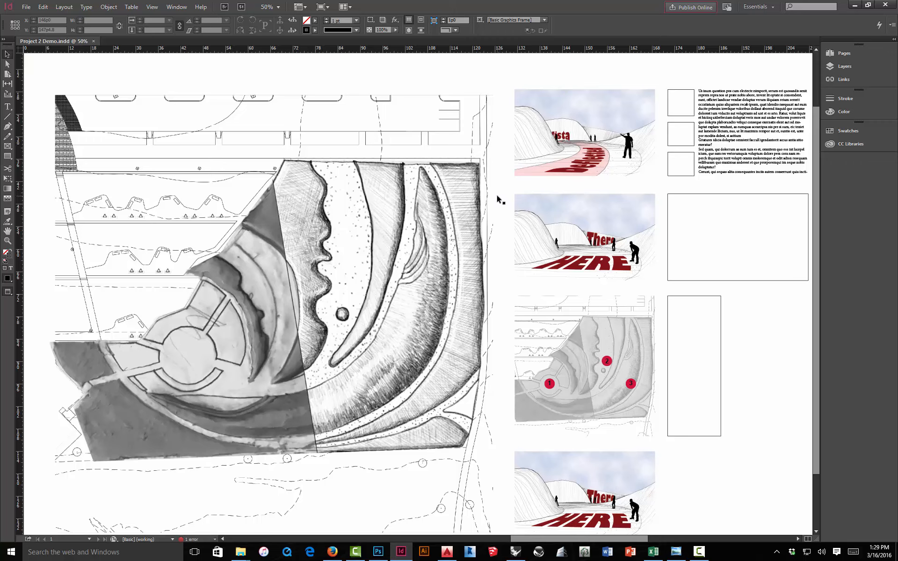
scroll(605, 179, "right", 3)
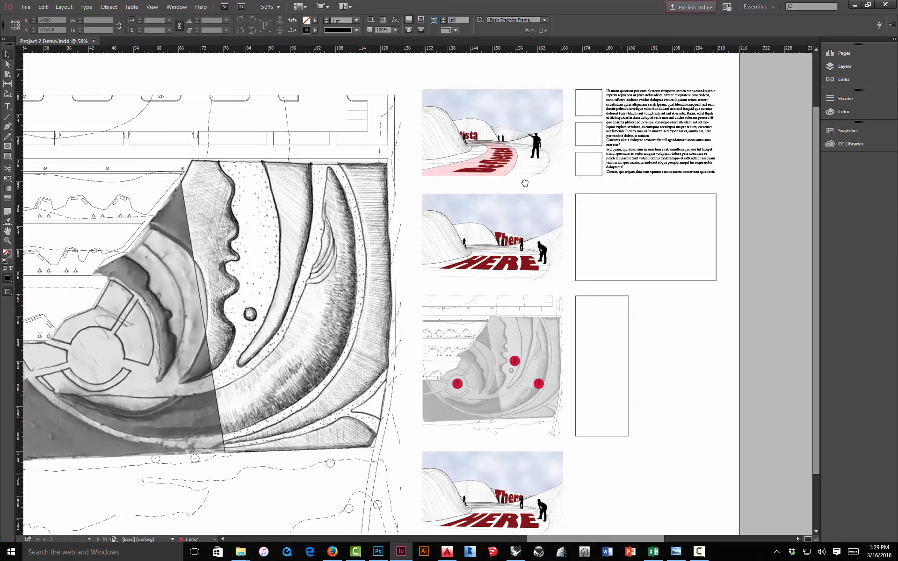
scroll(543, 180, "left", 1)
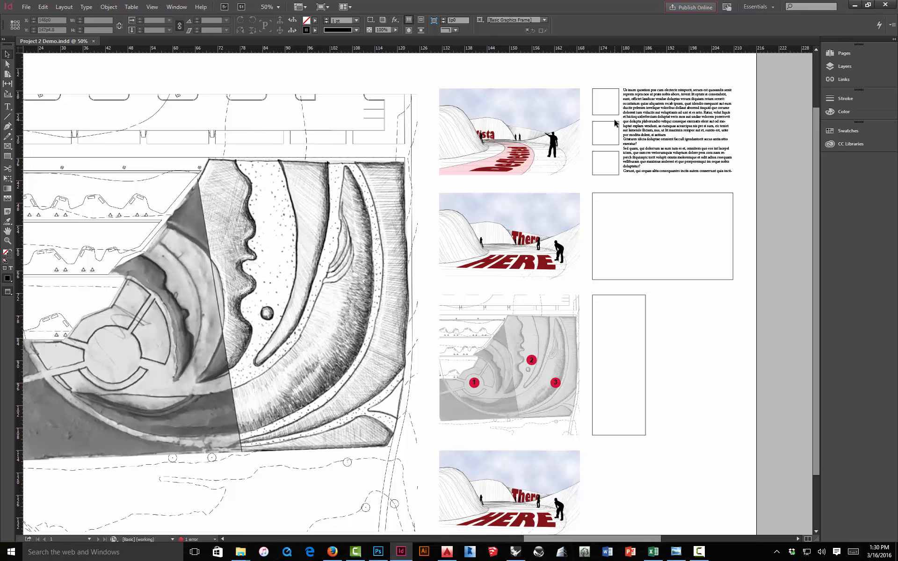
key("ctrl+minus")
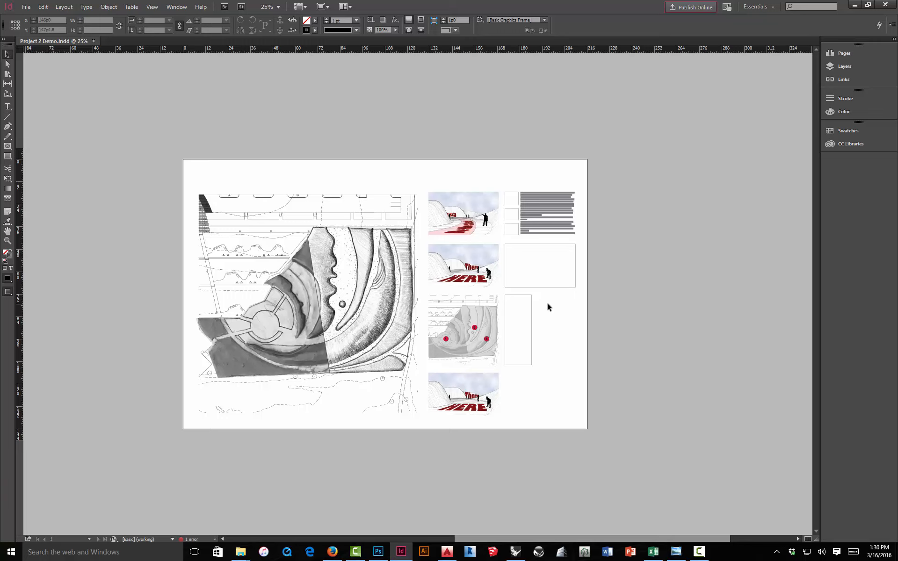
left_click(266, 6)
type("0")
key("Return")
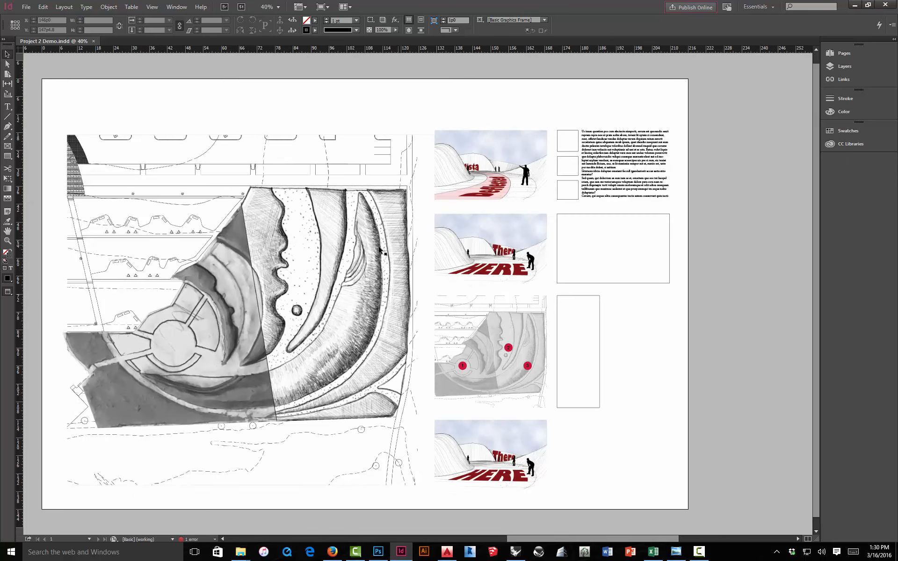
left_click_drag(372, 250, 407, 247)
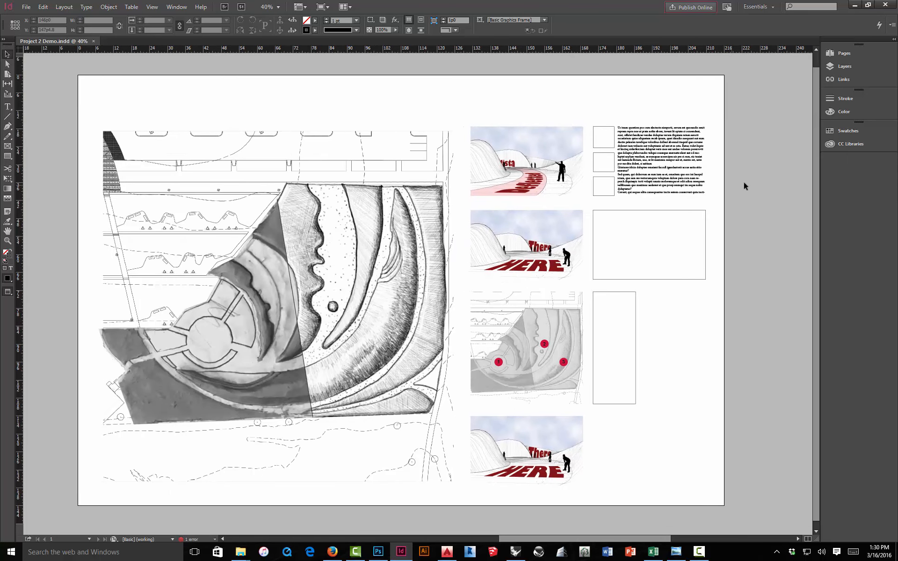